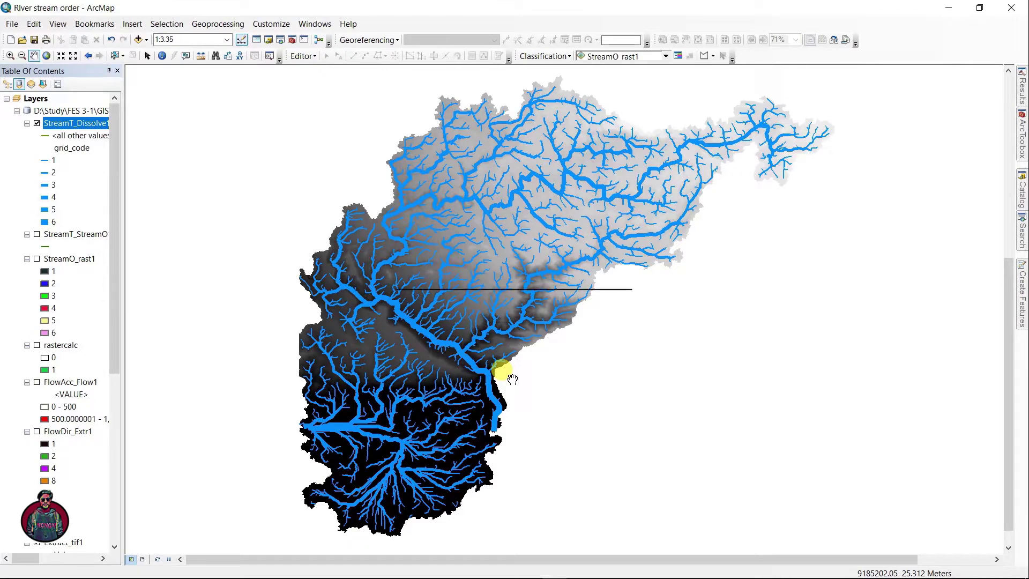
# - Toggle the StreamT_Dissolve1 layer off and back on to preview the finished stream-order map
pyautogui.click(37, 124)
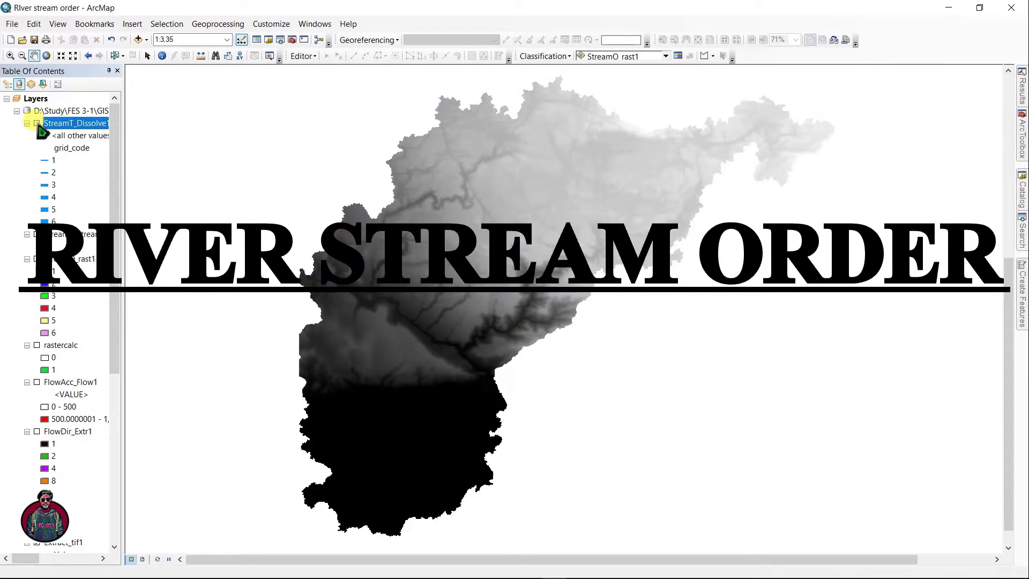
pyautogui.click(37, 124)
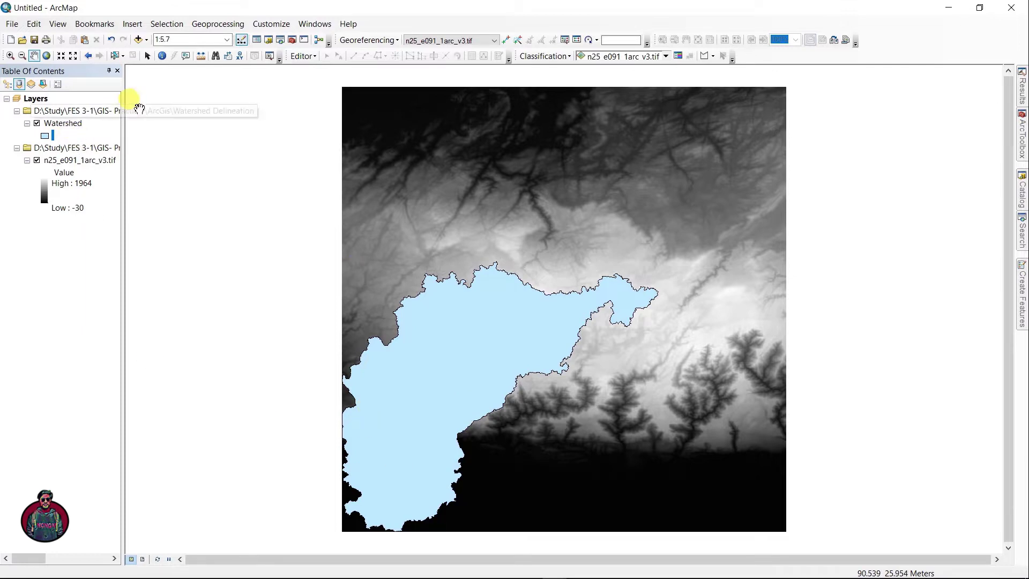
# - In Environment Settings, set the Scratch Workspace to RiverStrm.gdb in the Watershed Delineation folder
pyautogui.click(204, 33)
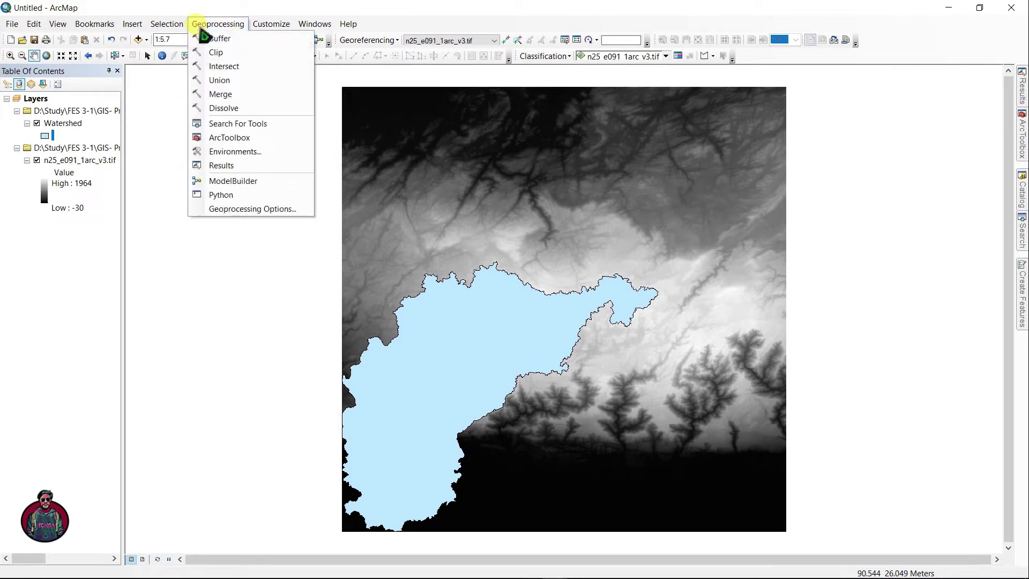
pyautogui.click(240, 161)
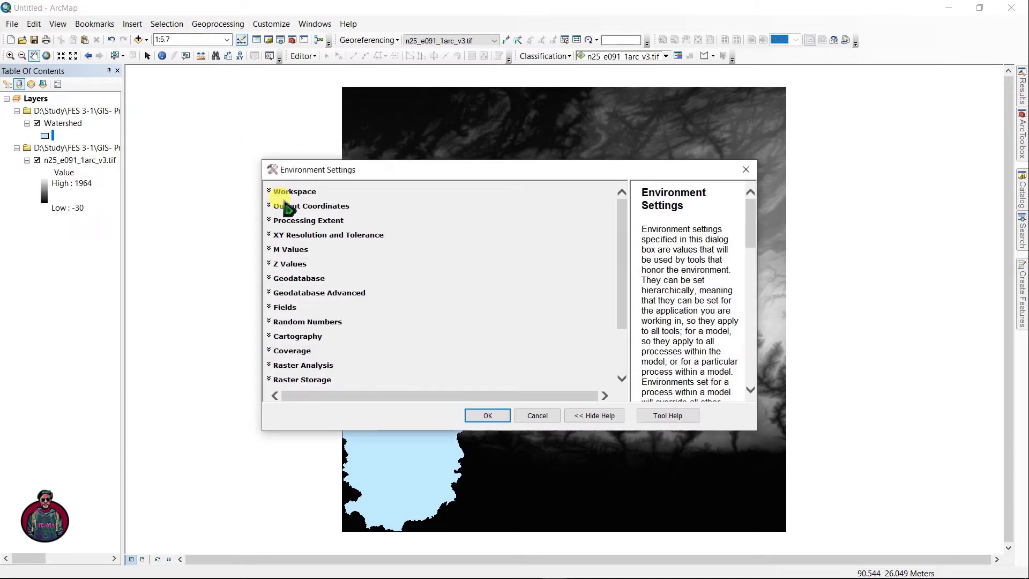
pyautogui.click(290, 192)
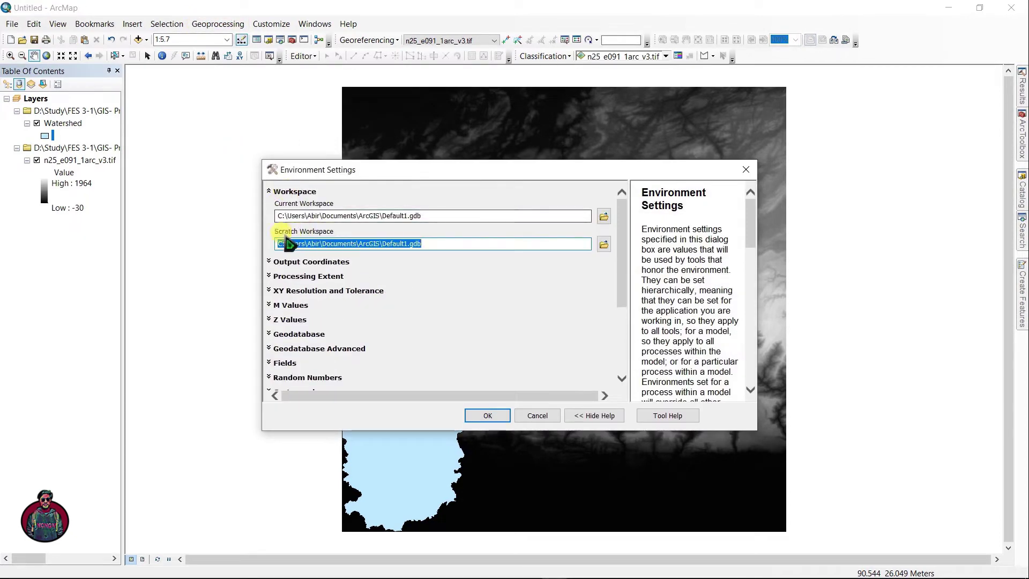
pyautogui.click(604, 245)
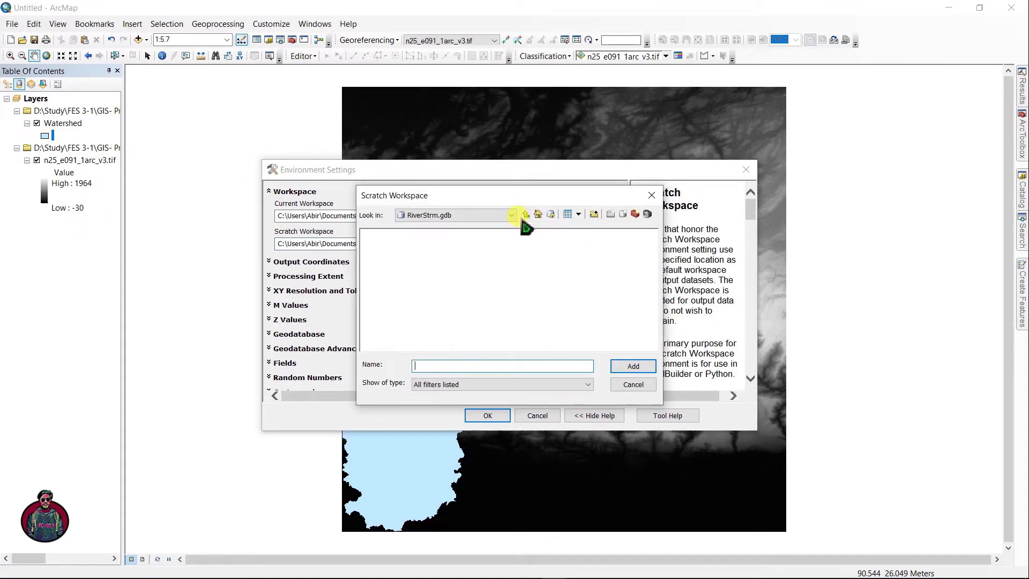
pyautogui.click(526, 215)
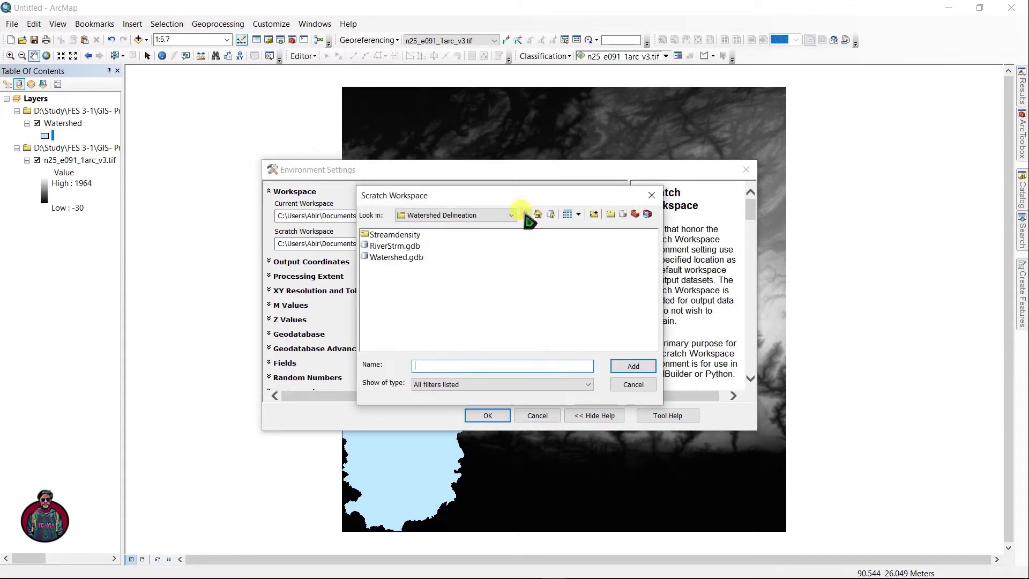
pyautogui.click(411, 248)
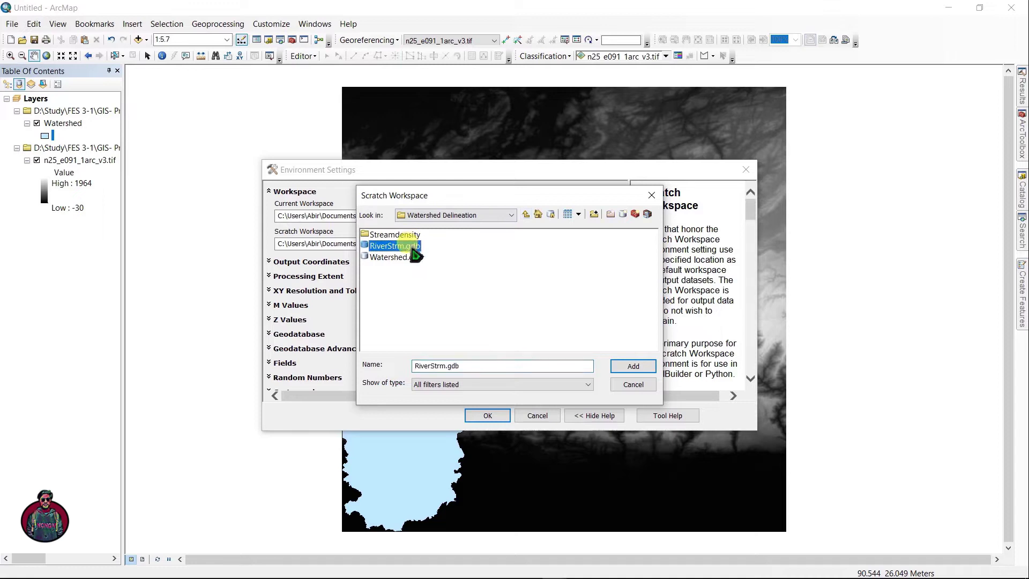
pyautogui.click(651, 365)
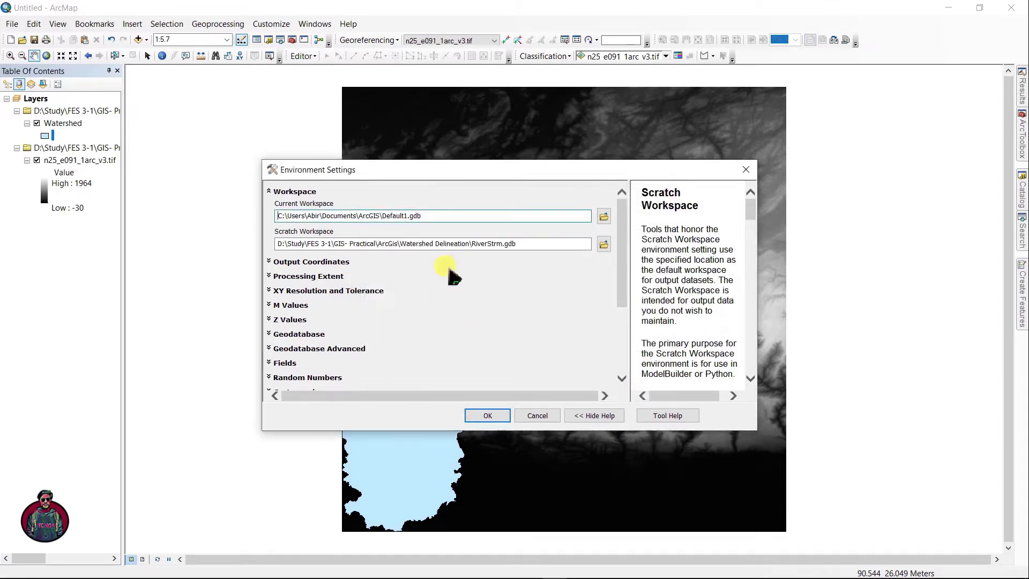
# - Set the raster analysis Cell Size to 'Same as layer n25_e091_1arc_v3.tif' and apply
pyautogui.scroll(-3, 449, 270)
pyautogui.click(313, 359)
pyautogui.scroll(-1, 395, 321)
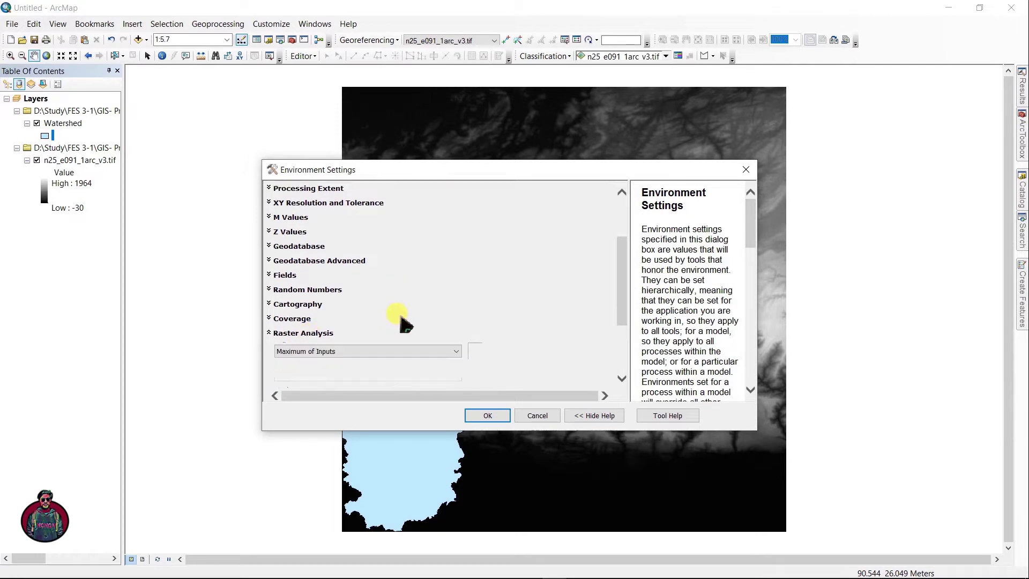
pyautogui.click(363, 353)
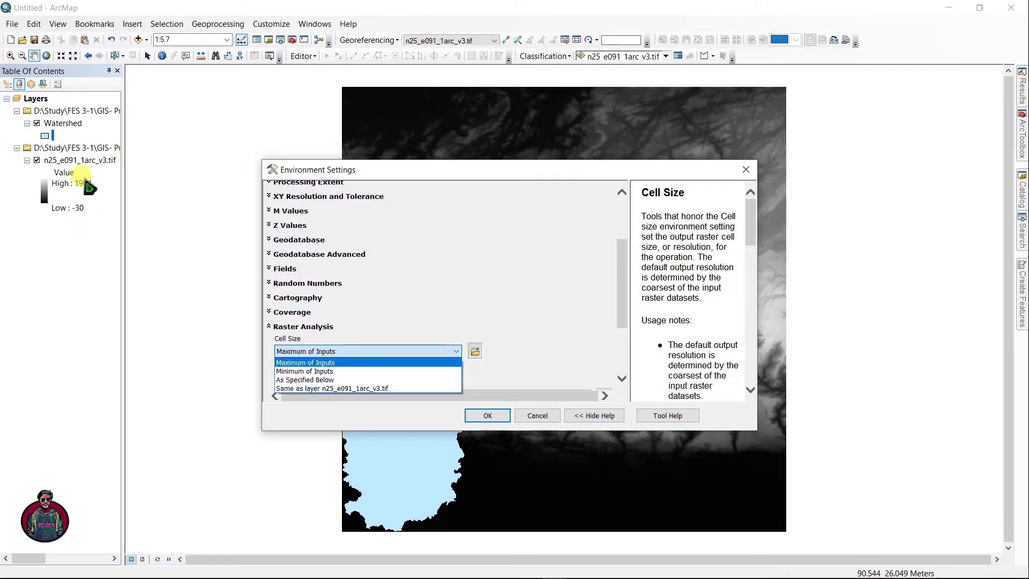
pyautogui.click(303, 389)
pyautogui.click(488, 416)
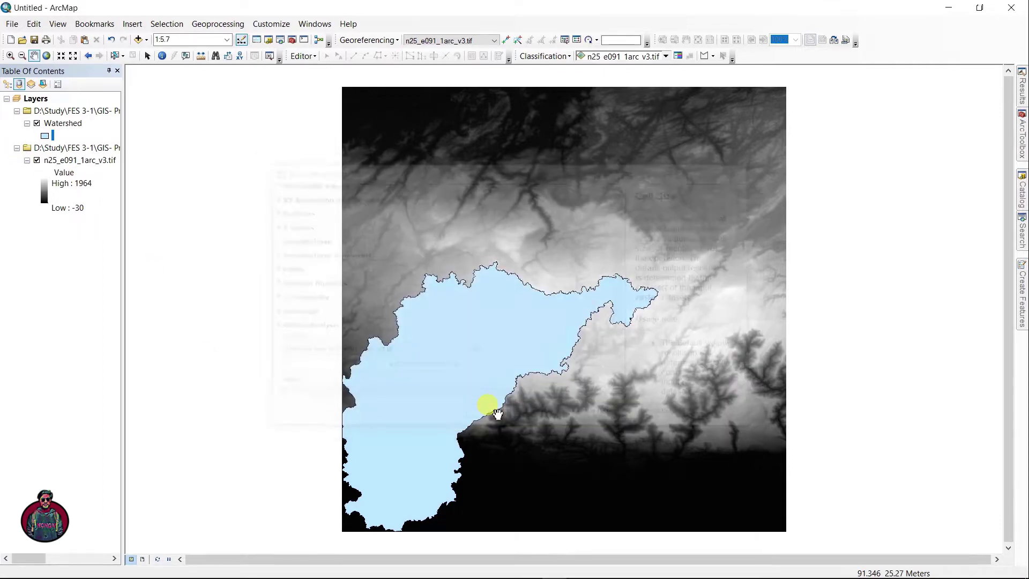
# - Change the Watershed layer's symbol to Hollow
pyautogui.click(45, 136)
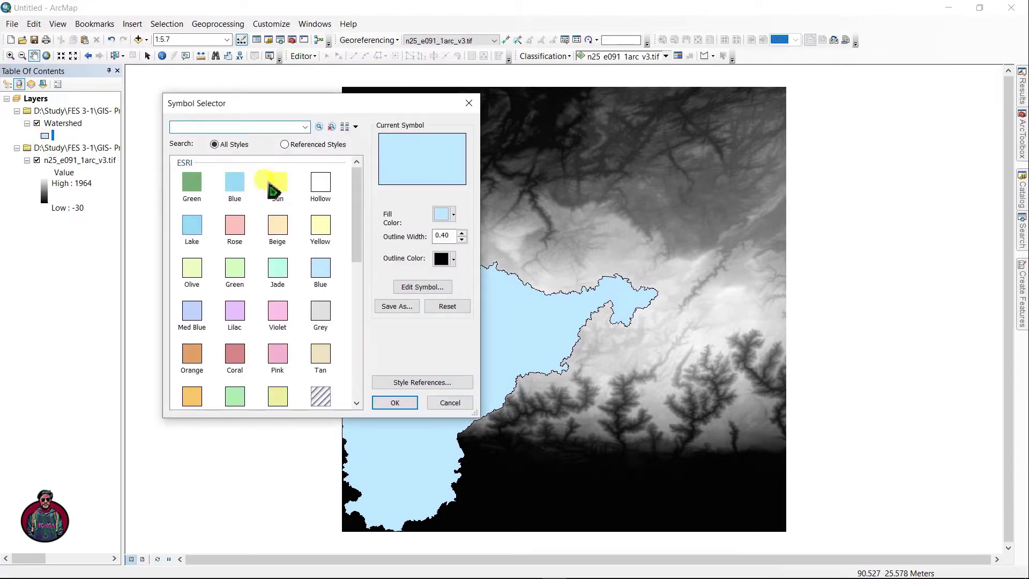
pyautogui.click(320, 182)
pyautogui.click(395, 402)
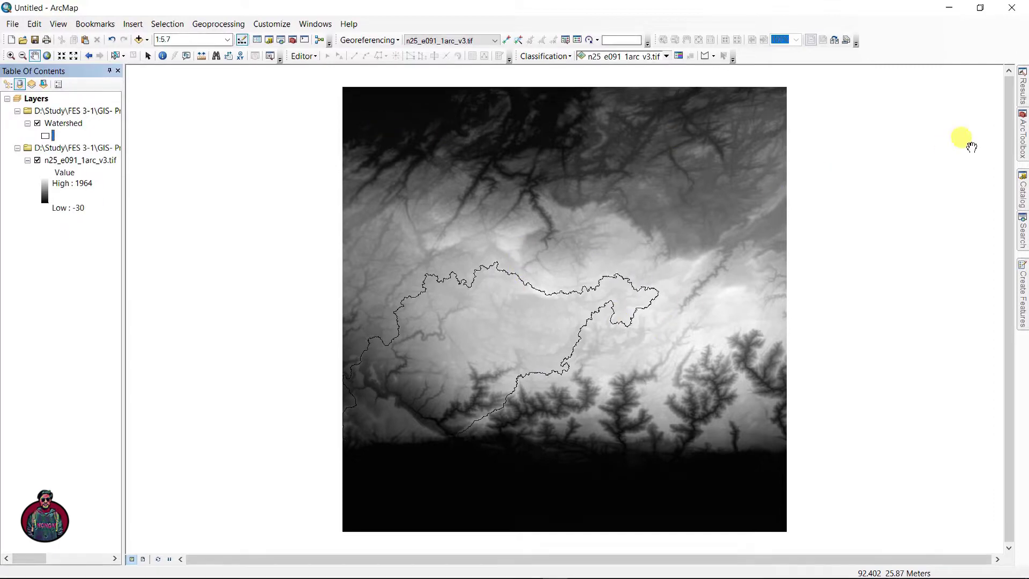
# - Run Extract by Mask on the DEM with Watershed as the mask, creating Extract_tif1
pyautogui.moveTo(1021, 138)
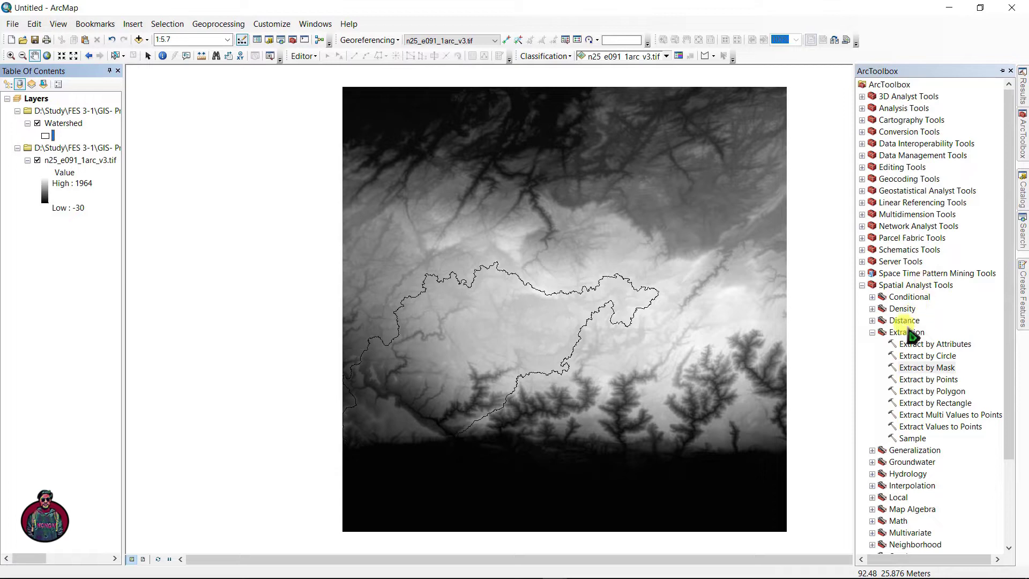
pyautogui.doubleClick(927, 369)
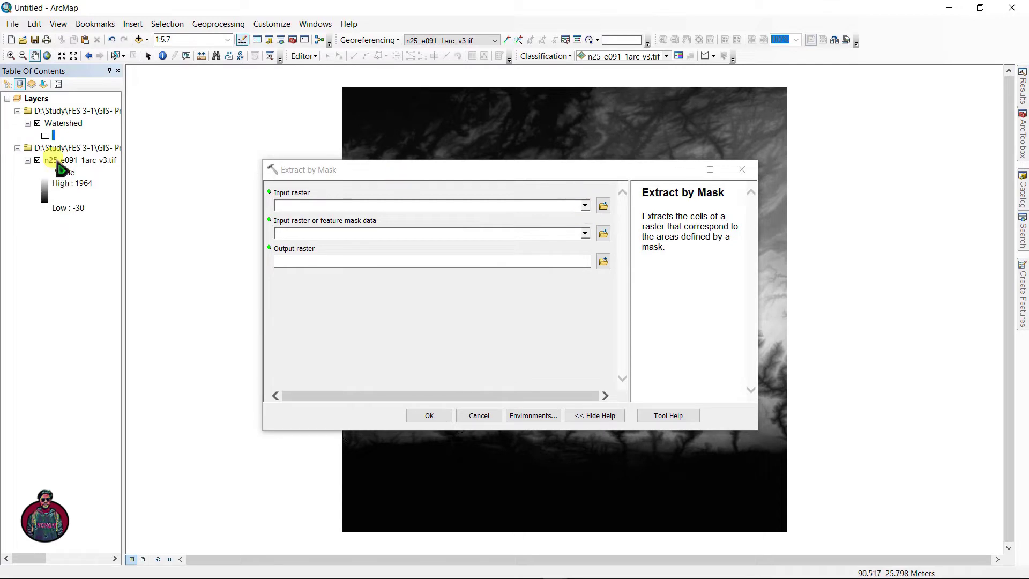
pyautogui.moveTo(75, 161); pyautogui.dragTo(309, 208)
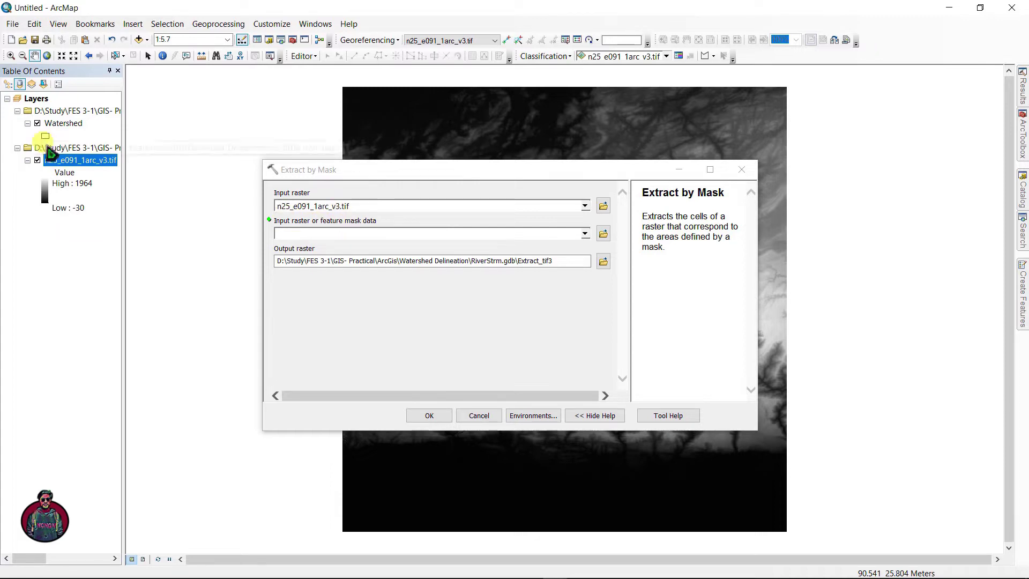
pyautogui.moveTo(125, 162); pyautogui.dragTo(358, 228)
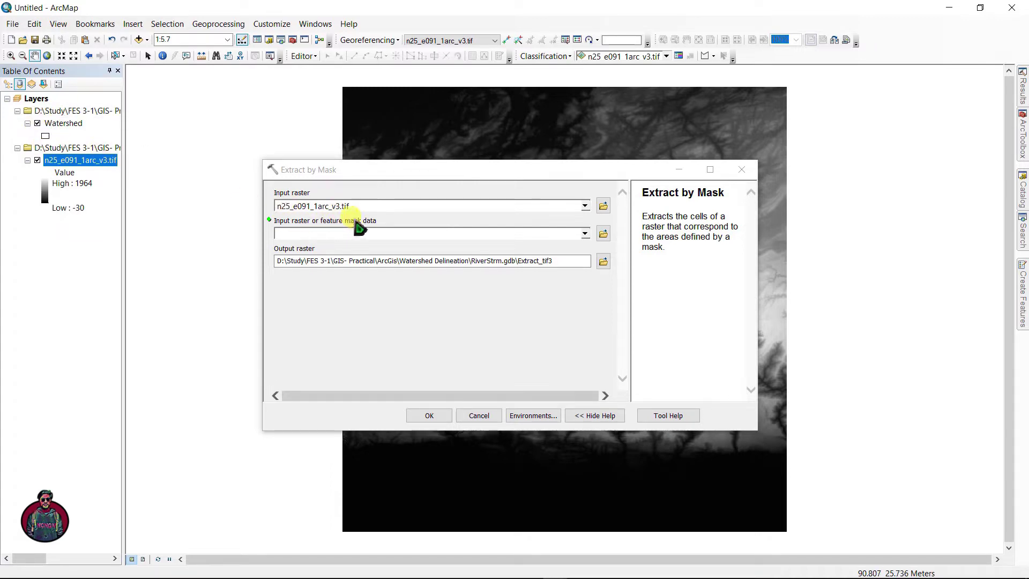
pyautogui.click(585, 234)
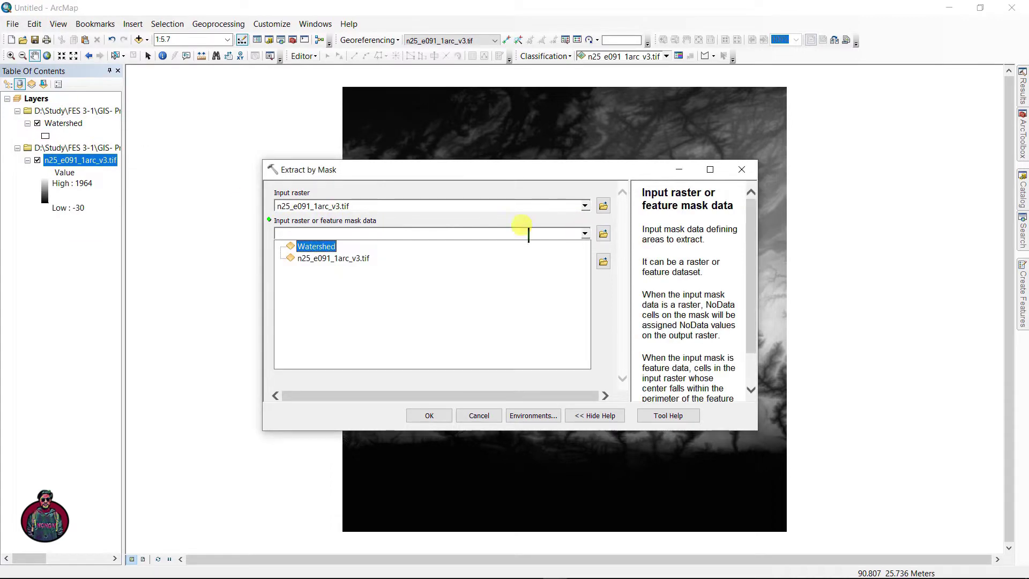
pyautogui.click(325, 246)
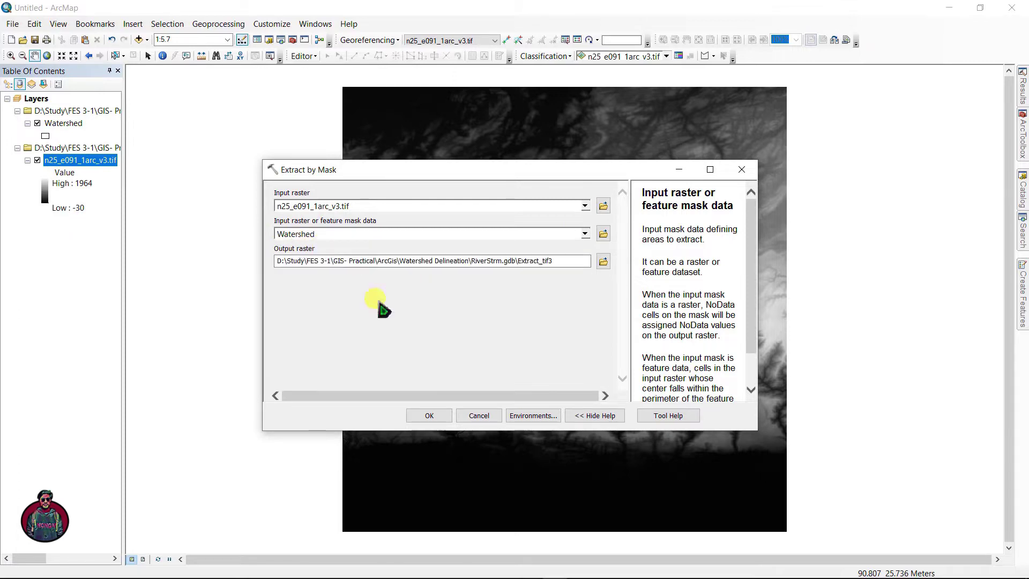
pyautogui.click(427, 416)
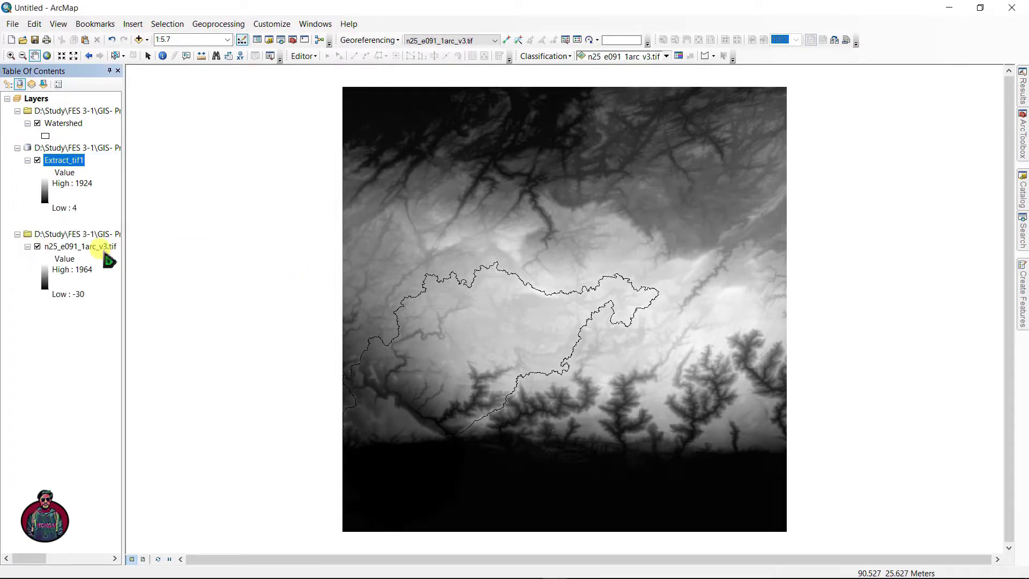
# - Hide the original DEM, zoom to Extract_tif1, and hide the Watershed outline
pyautogui.click(38, 246)
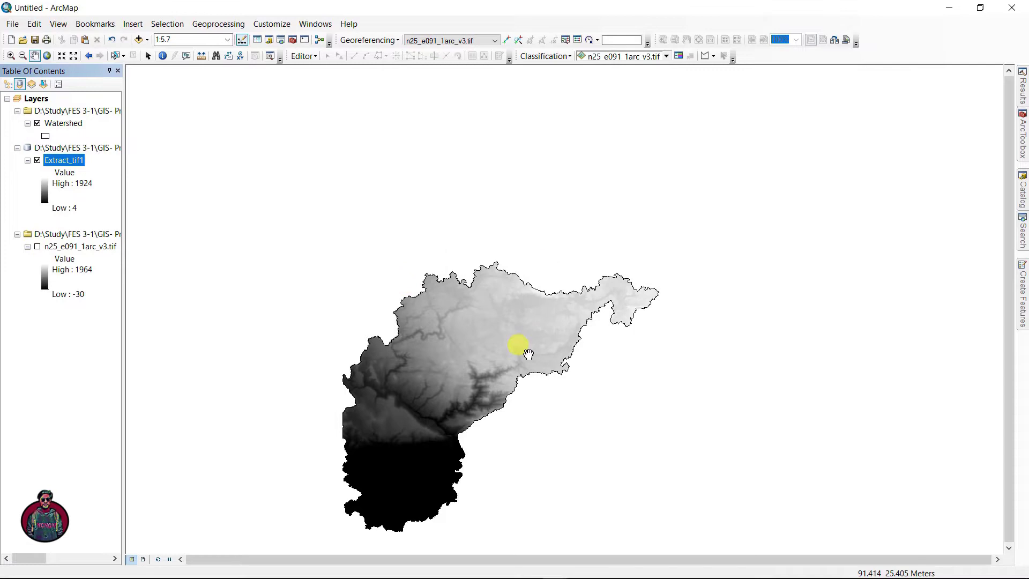
pyautogui.rightClick(75, 160)
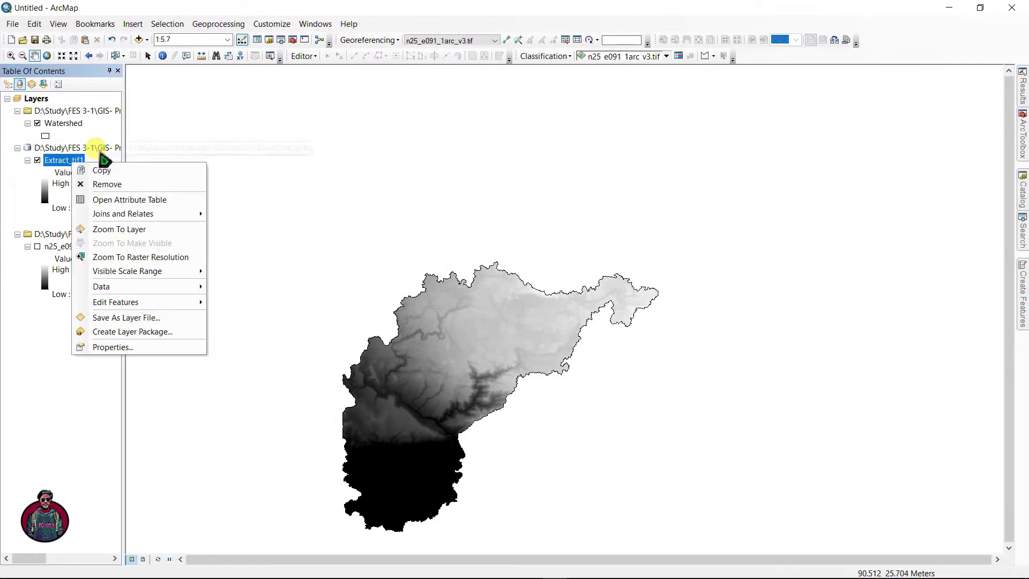
pyautogui.click(122, 230)
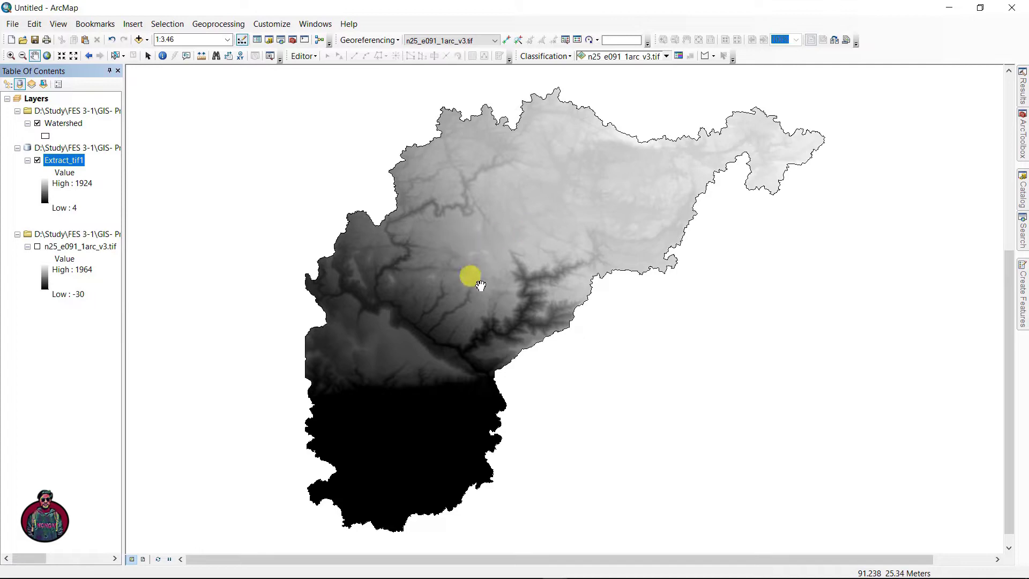
pyautogui.click(37, 123)
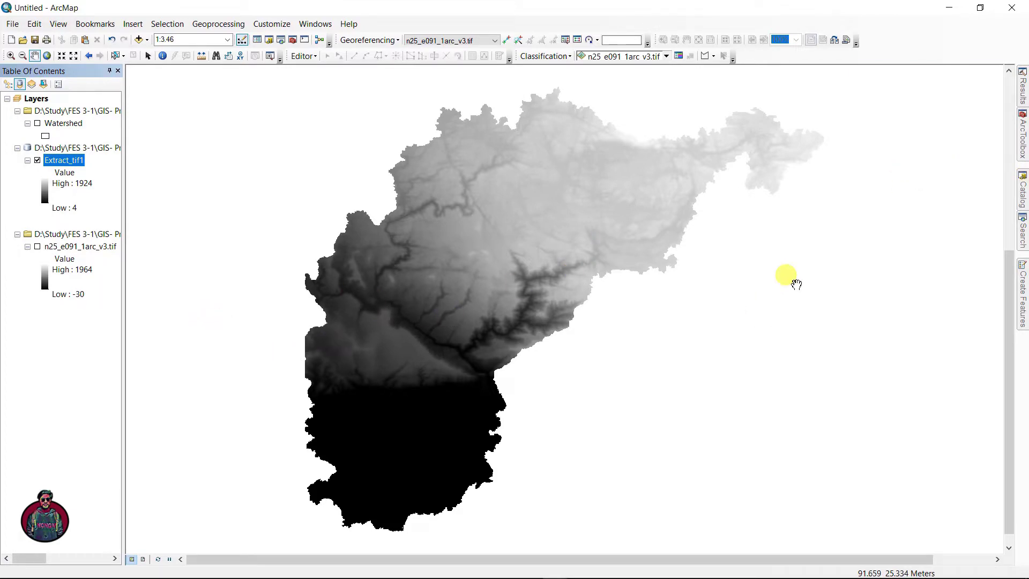
# - Run the Hydrology Fill tool on Extract_tif1 with the default output Fill_extract1.tif
pyautogui.click(1022, 135)
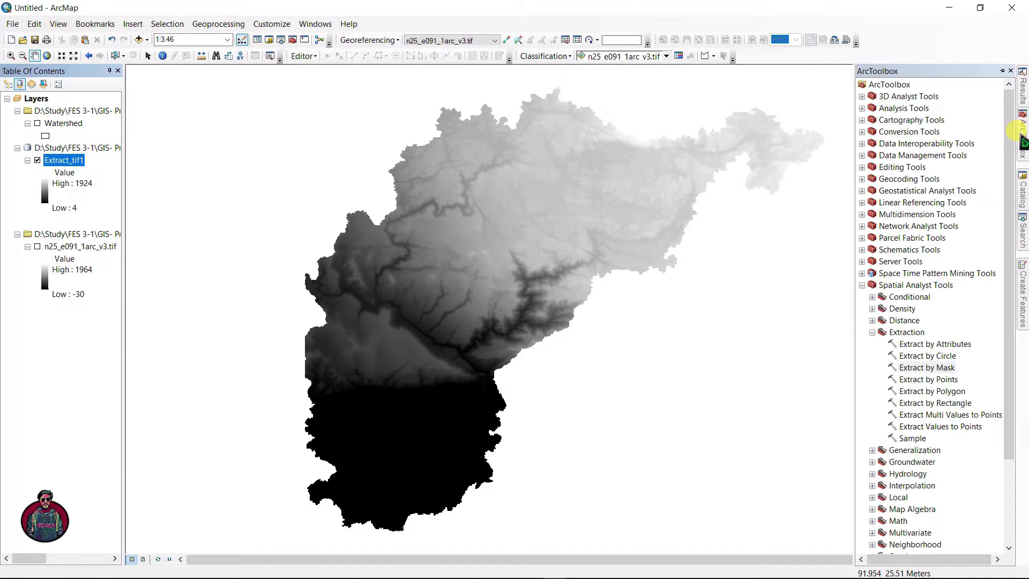
pyautogui.scroll(-2, 906, 419)
pyautogui.doubleClick(911, 402)
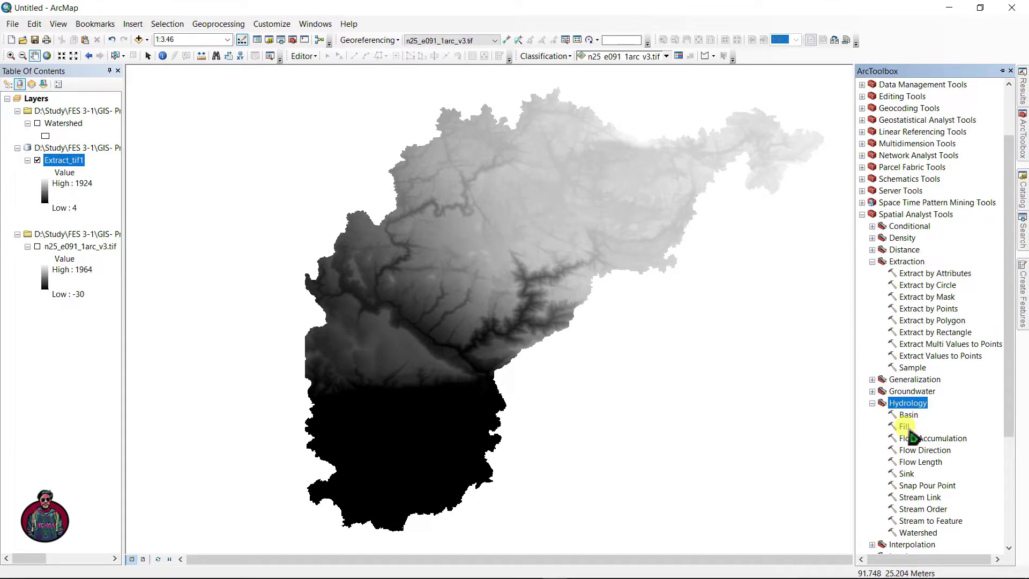
pyautogui.click(905, 428)
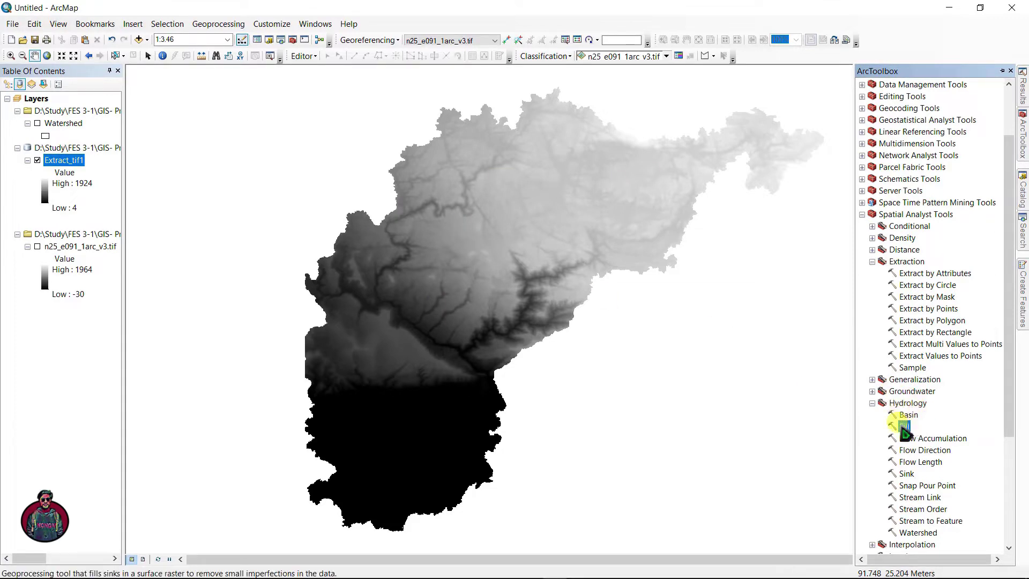
pyautogui.doubleClick(905, 427)
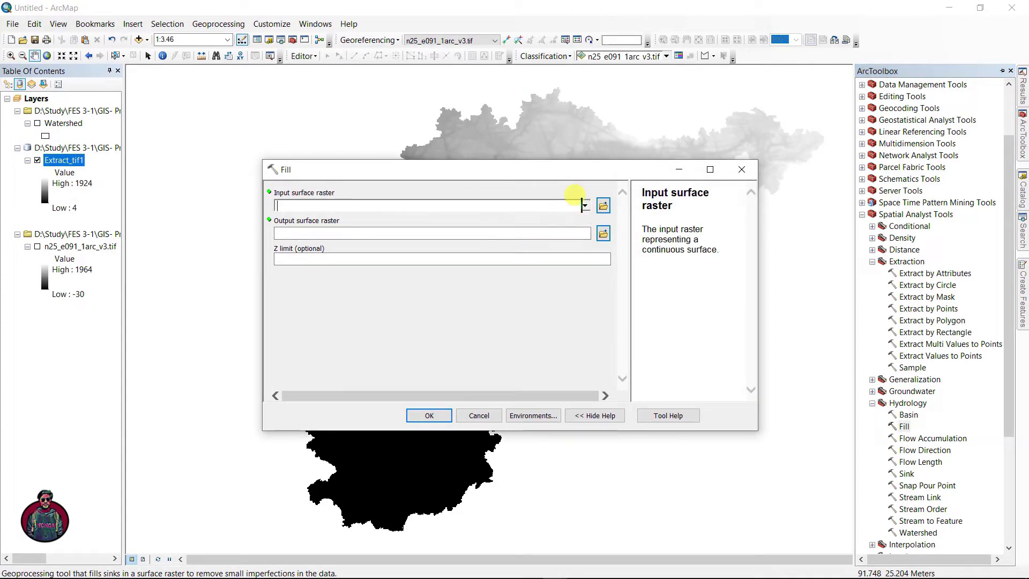
pyautogui.click(585, 205)
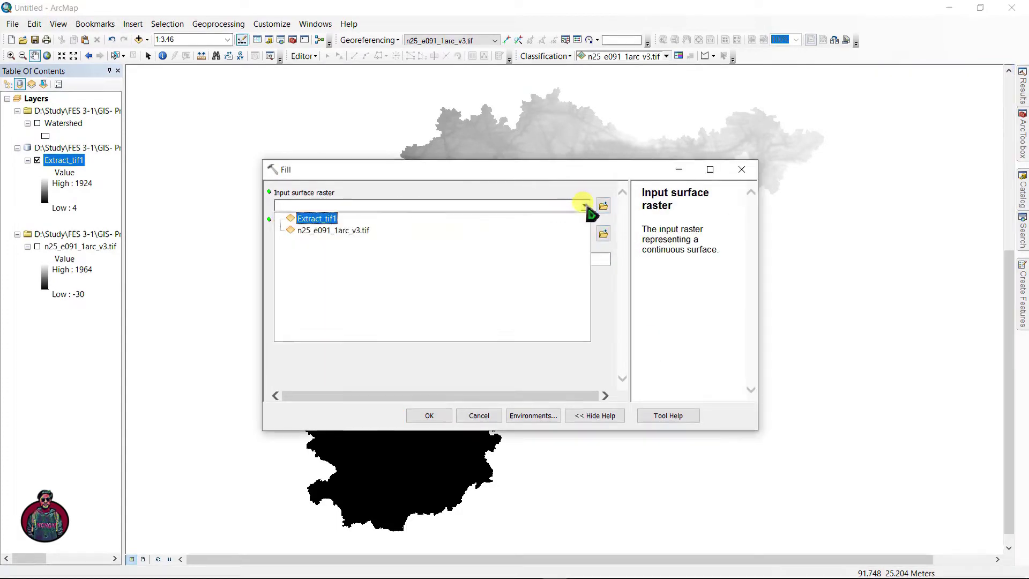
pyautogui.click(317, 220)
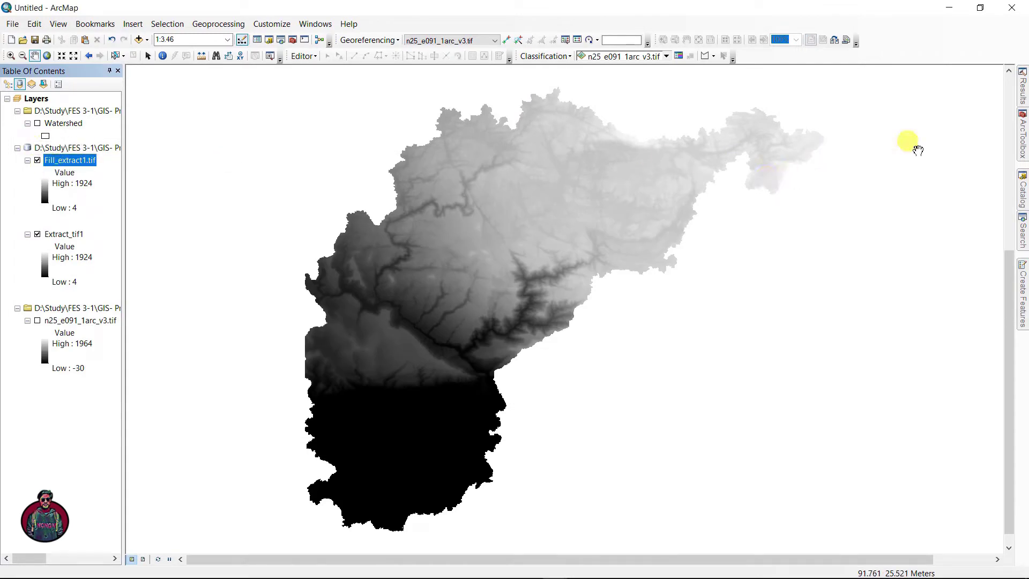
pyautogui.click(1022, 136)
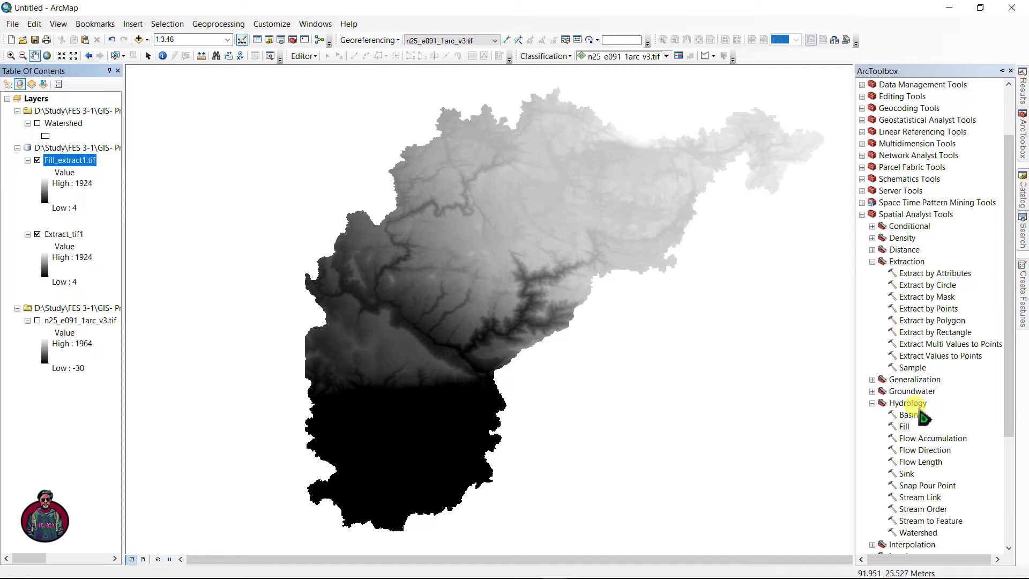
# - Run Flow Direction on Fill_extract1.tif to produce the FlowDir_Extr1 raster
pyautogui.doubleClick(923, 451)
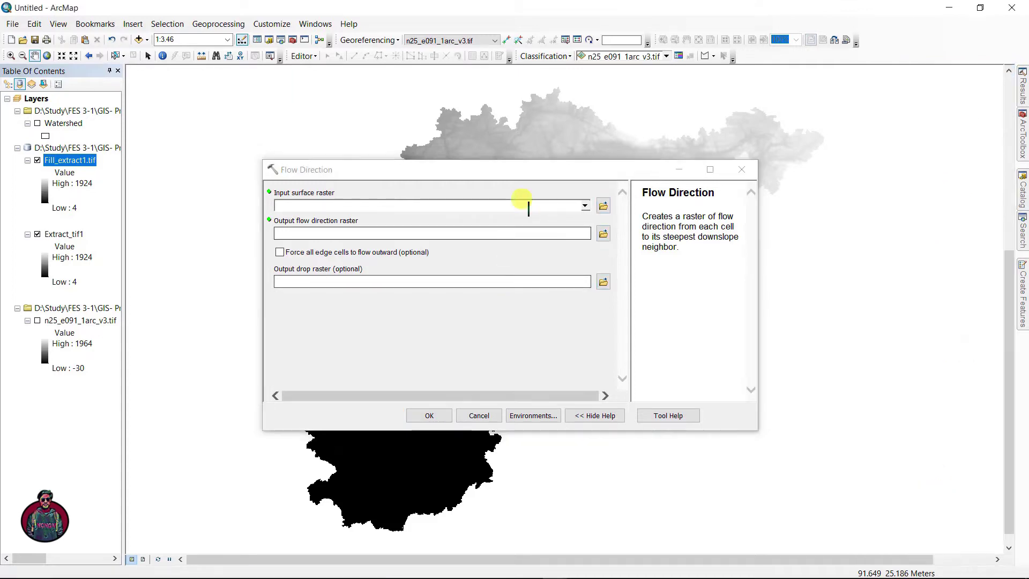
pyautogui.click(585, 206)
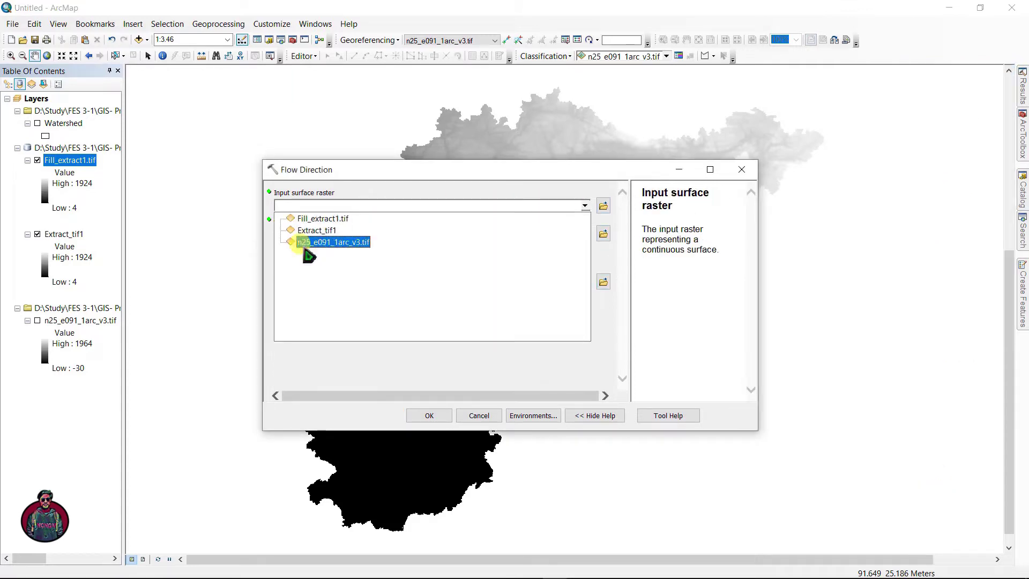
pyautogui.click(316, 220)
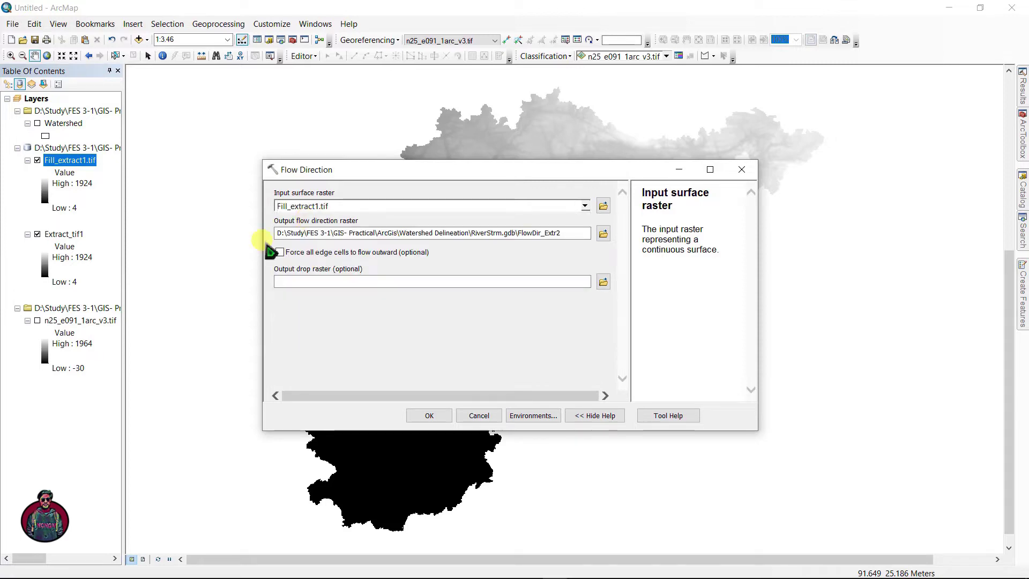
pyautogui.click(431, 416)
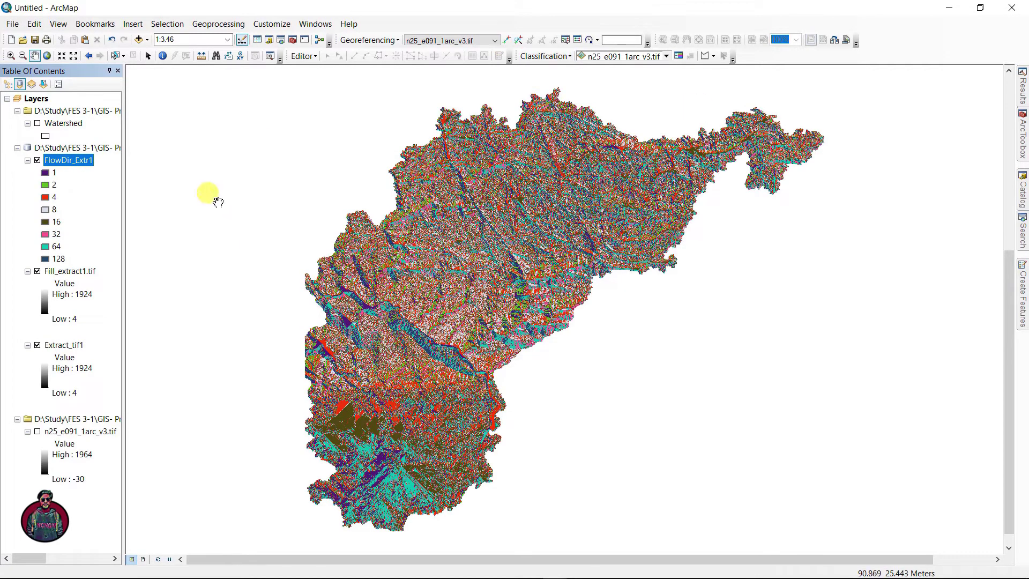
pyautogui.click(1022, 190)
pyautogui.click(1022, 138)
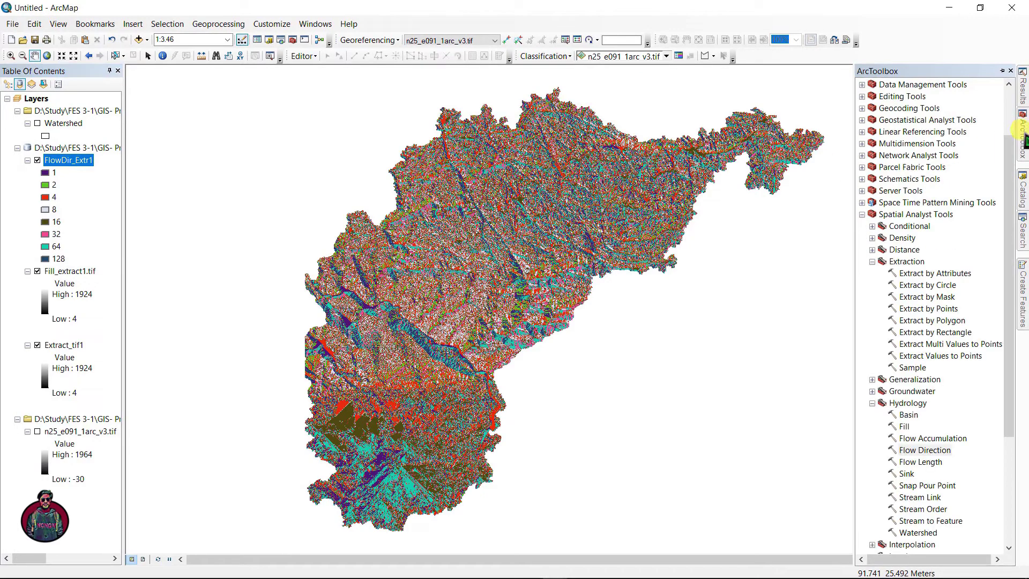
# - Run Flow Accumulation on FlowDir_Extr1 with the default output FlowAcc_Flow1
pyautogui.doubleClick(912, 437)
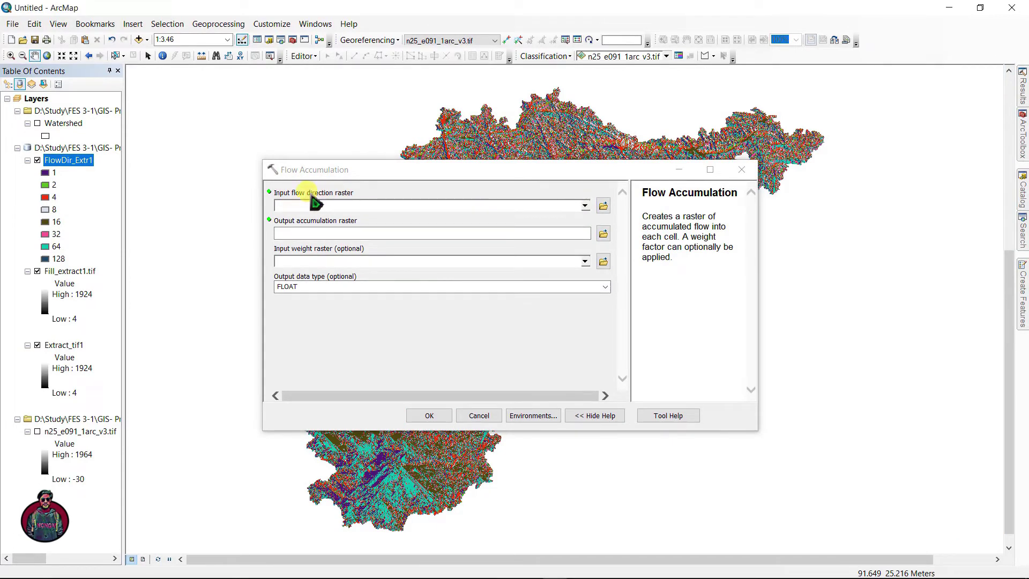
pyautogui.click(585, 205)
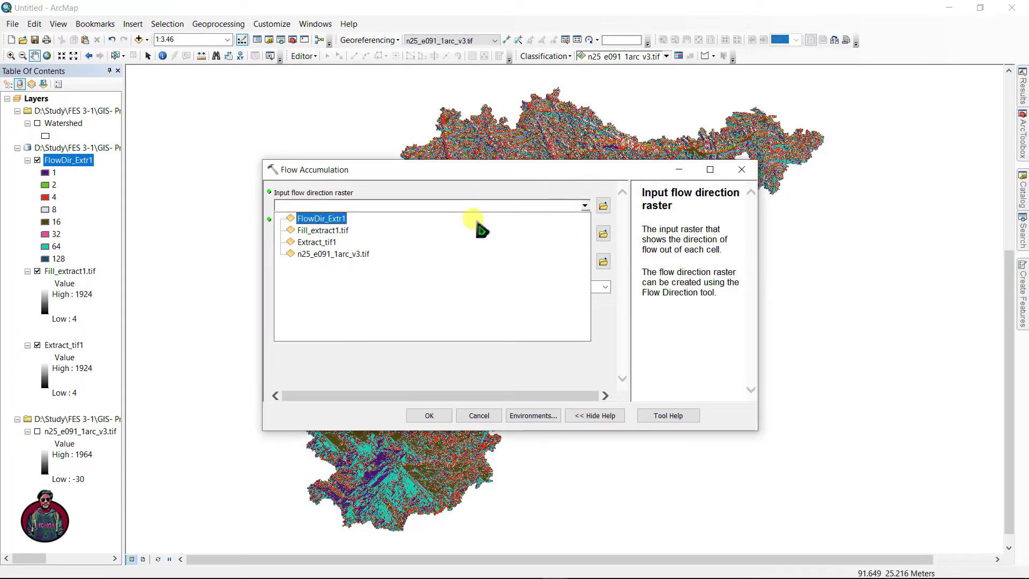
pyautogui.click(322, 219)
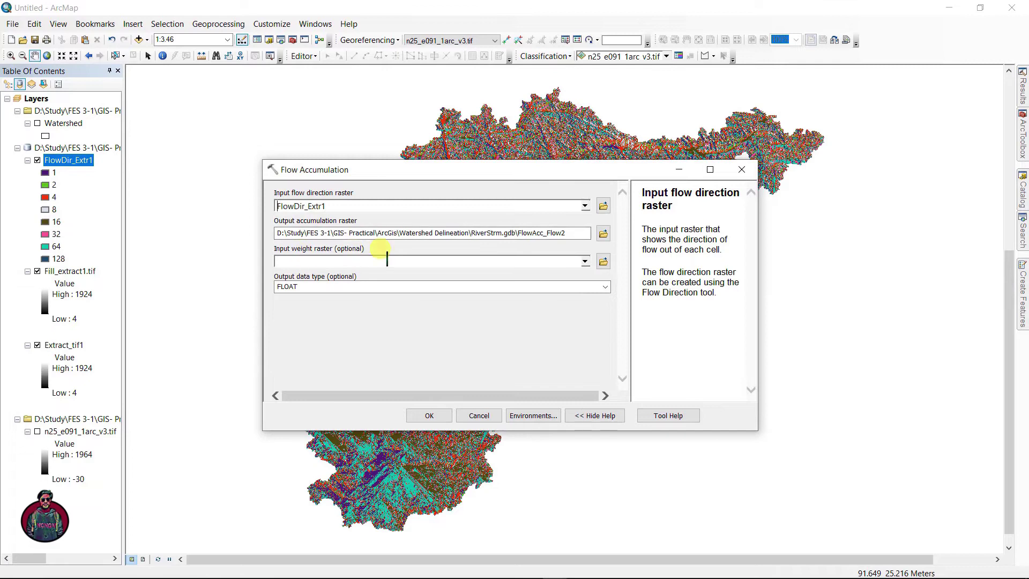
pyautogui.click(428, 417)
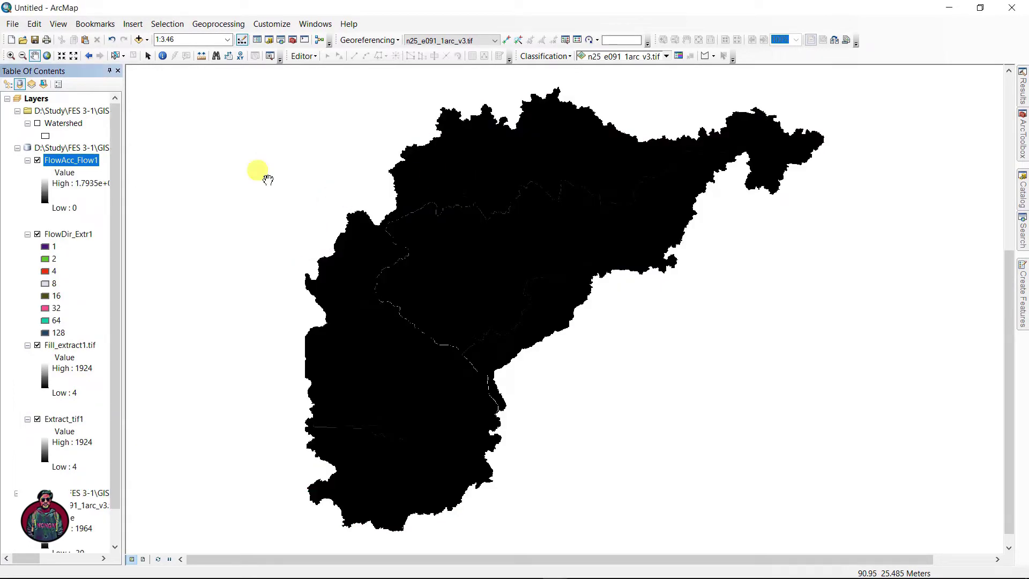
# - Symbolize FlowAcc_Flow1 as Classified with 2 classes and a manual break at 500
pyautogui.rightClick(71, 160)
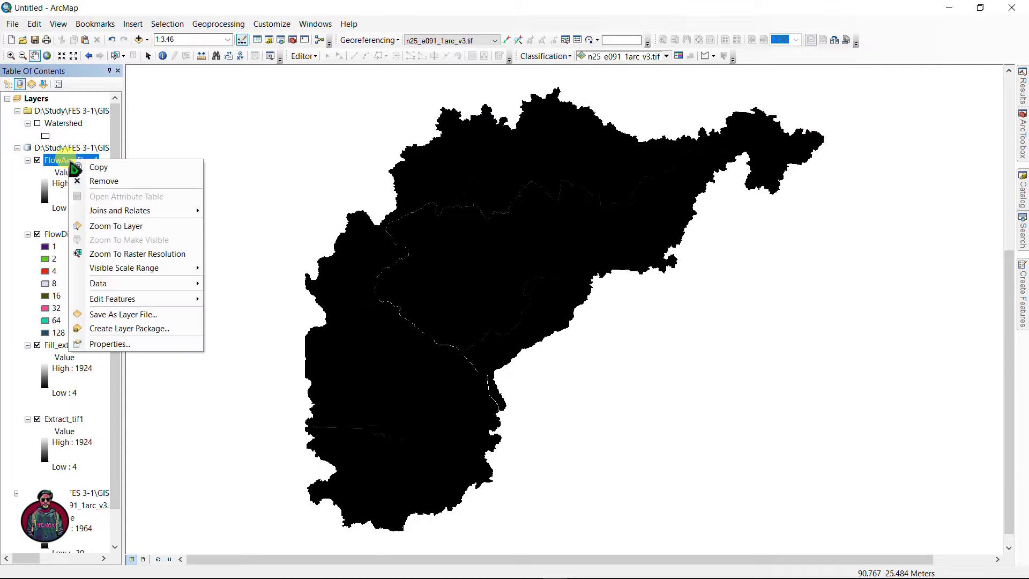
pyautogui.click(112, 344)
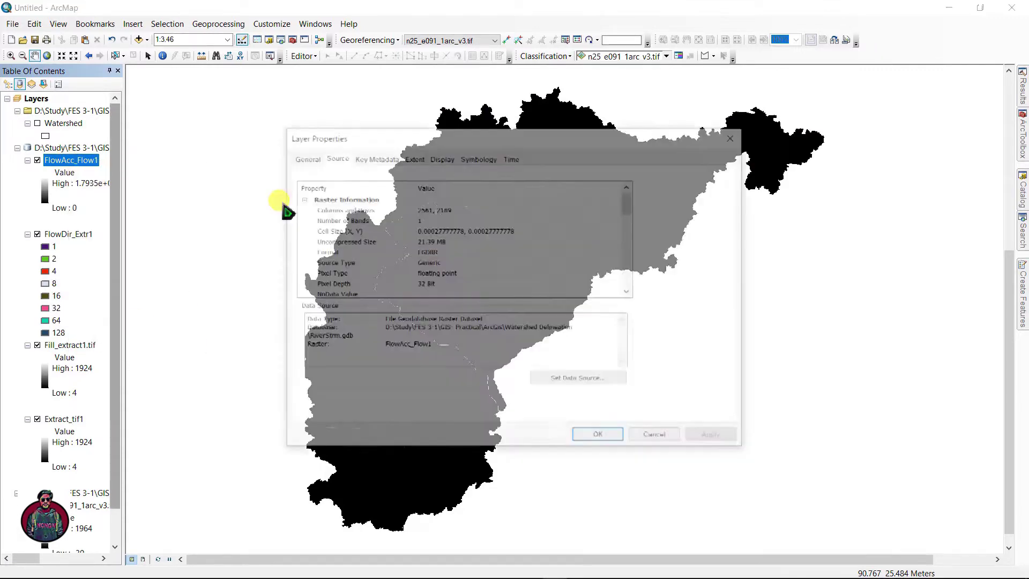
pyautogui.click(472, 159)
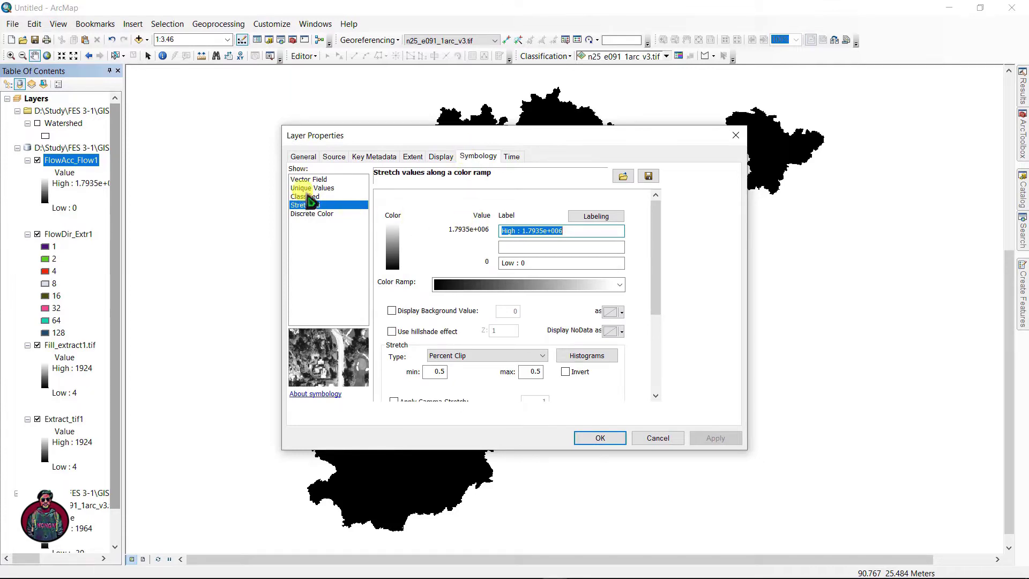
pyautogui.click(308, 197)
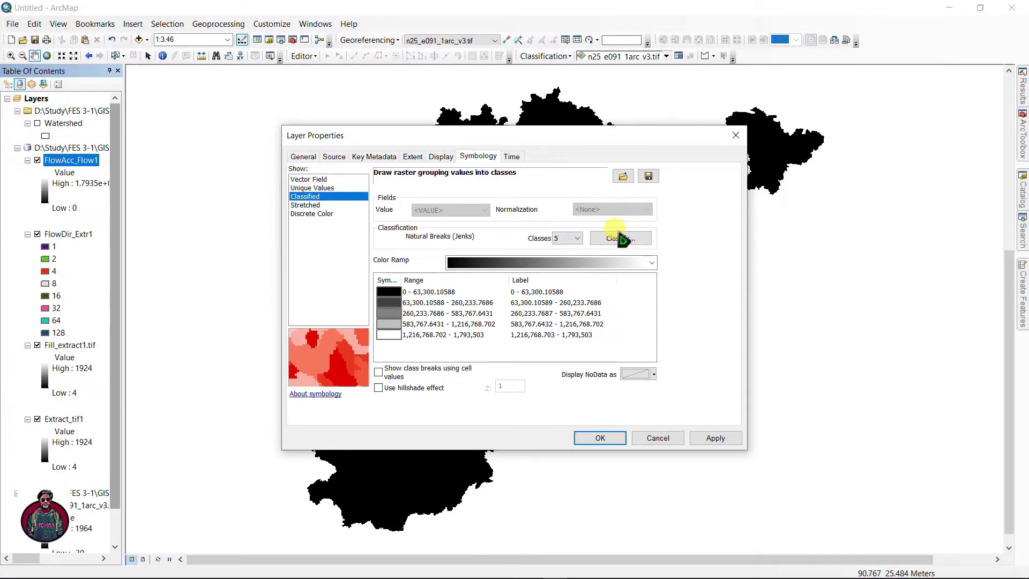
pyautogui.click(621, 239)
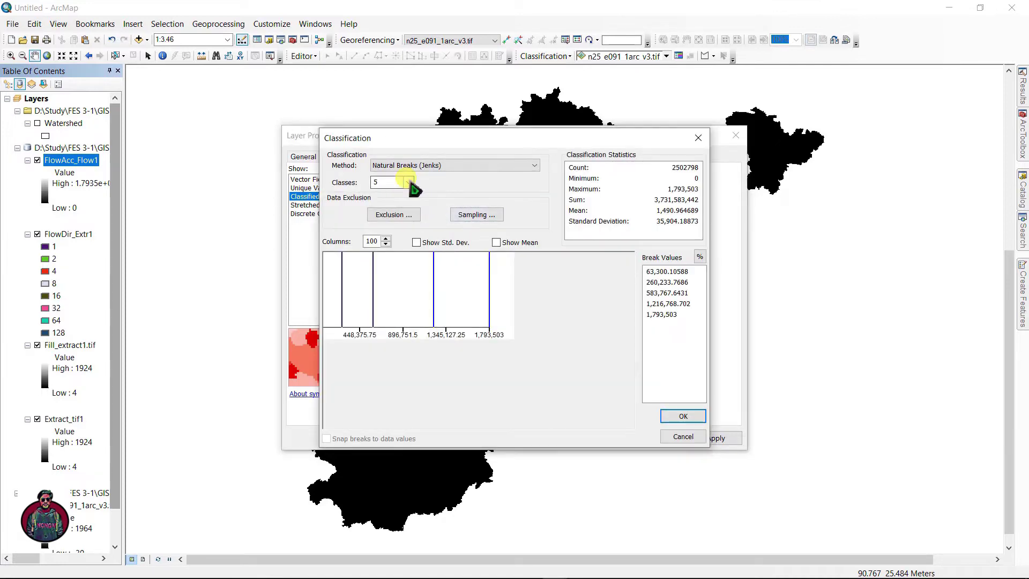
pyautogui.click(408, 182)
pyautogui.click(386, 202)
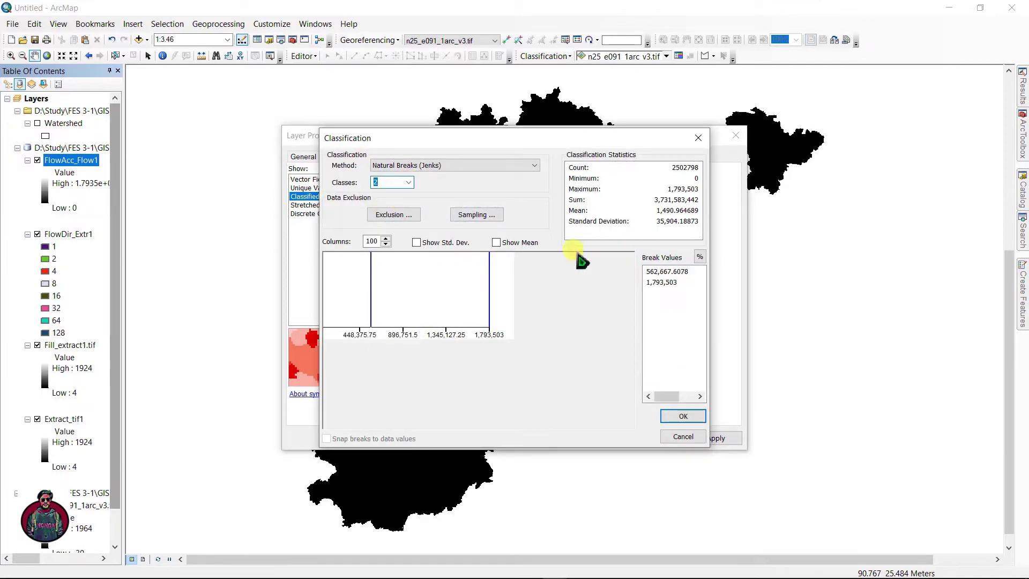
pyautogui.click(678, 273)
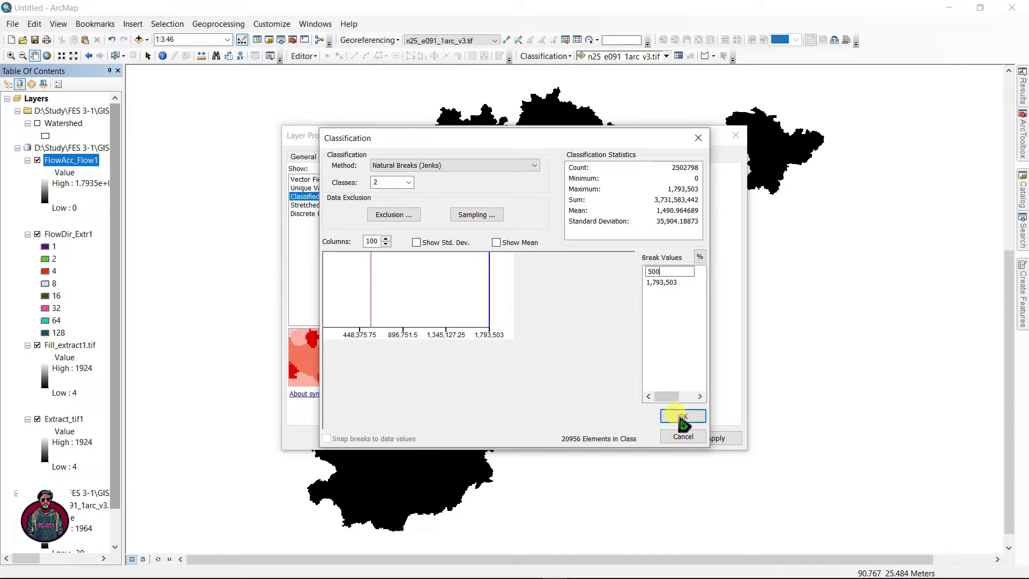
pyautogui.click(683, 421)
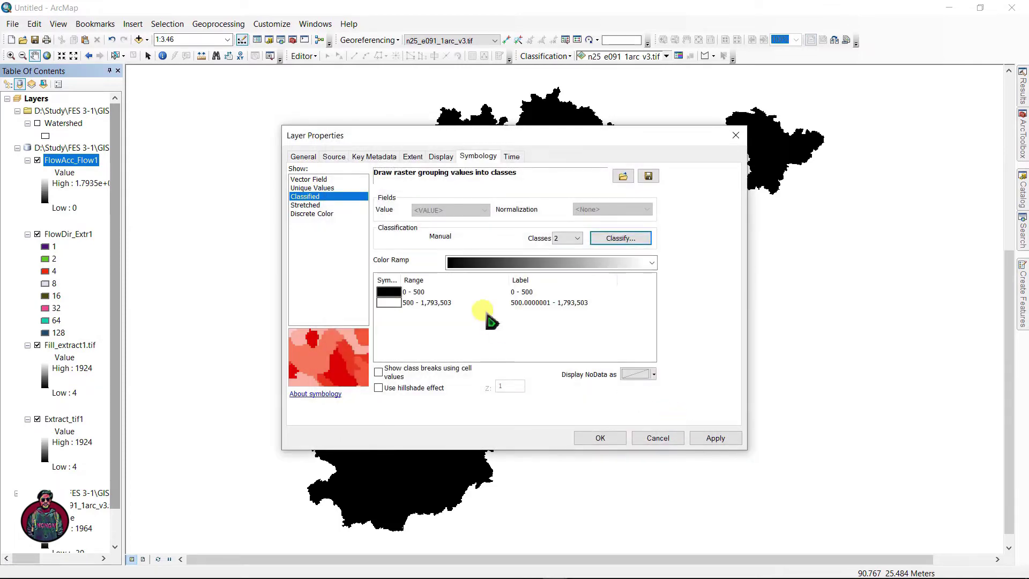
# - Make the 0–500 class No Color and the class above 500 Mars Red, then apply
pyautogui.click(396, 295)
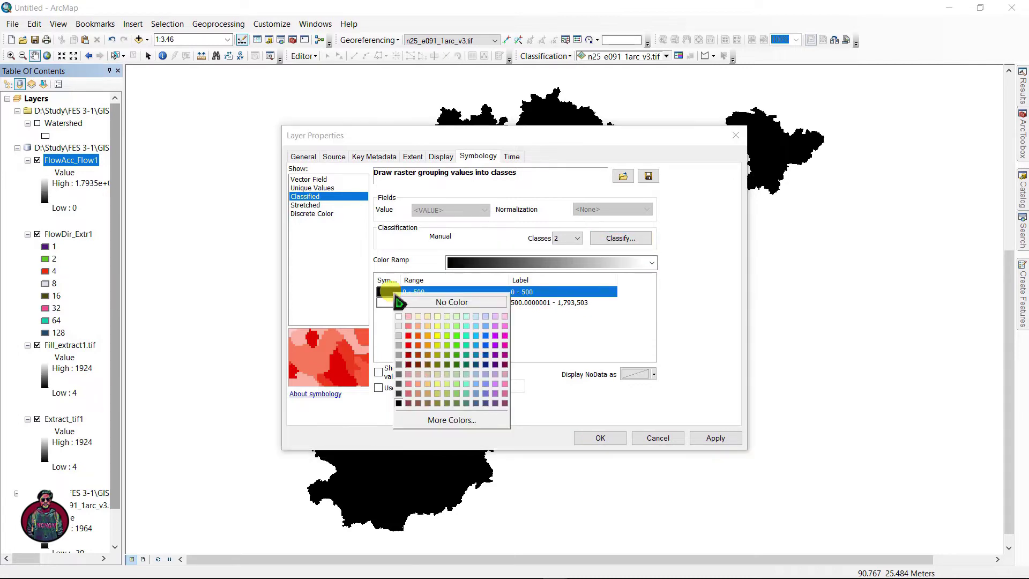
pyautogui.click(430, 302)
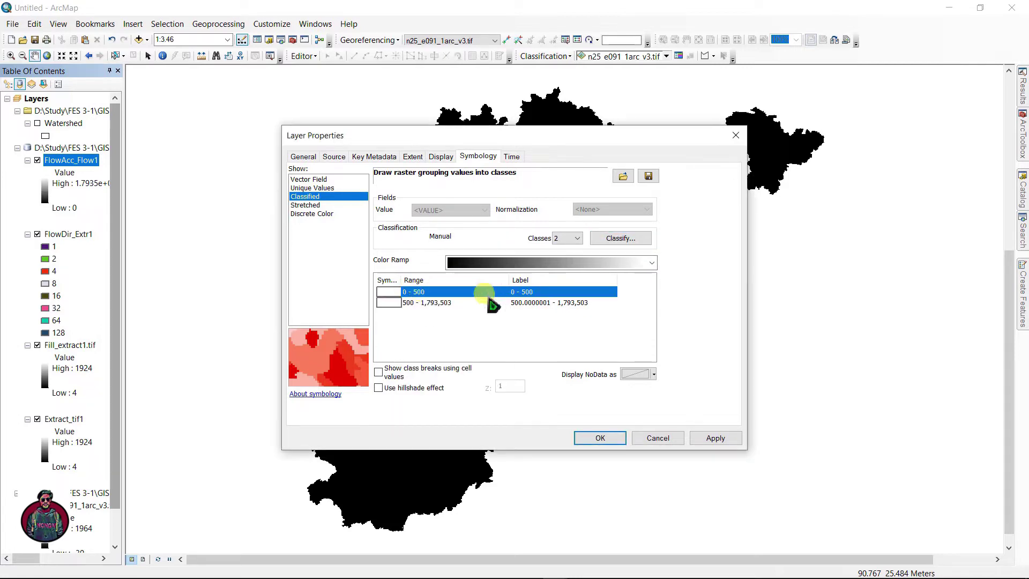
pyautogui.click(389, 303)
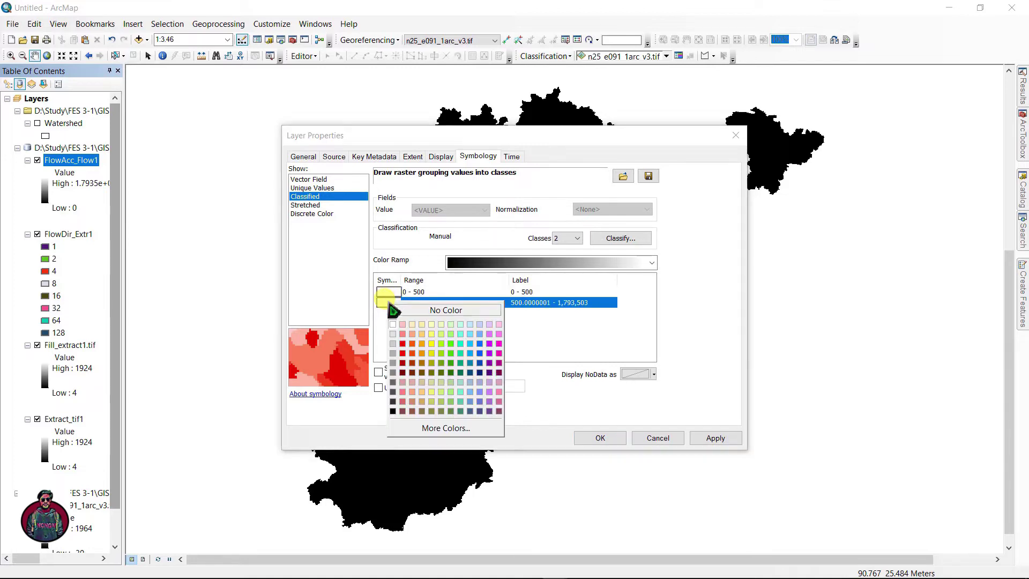
pyautogui.click(407, 349)
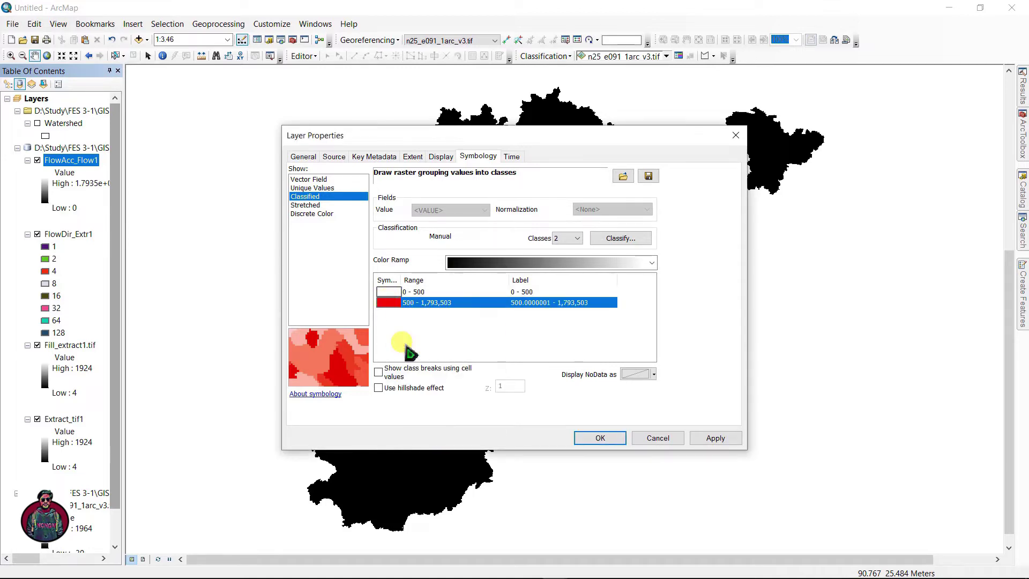
pyautogui.click(696, 440)
# - Close the layer properties, hide FlowDir_Extr1, and show ArcToolbox's Hydrology tools
pyautogui.click(600, 439)
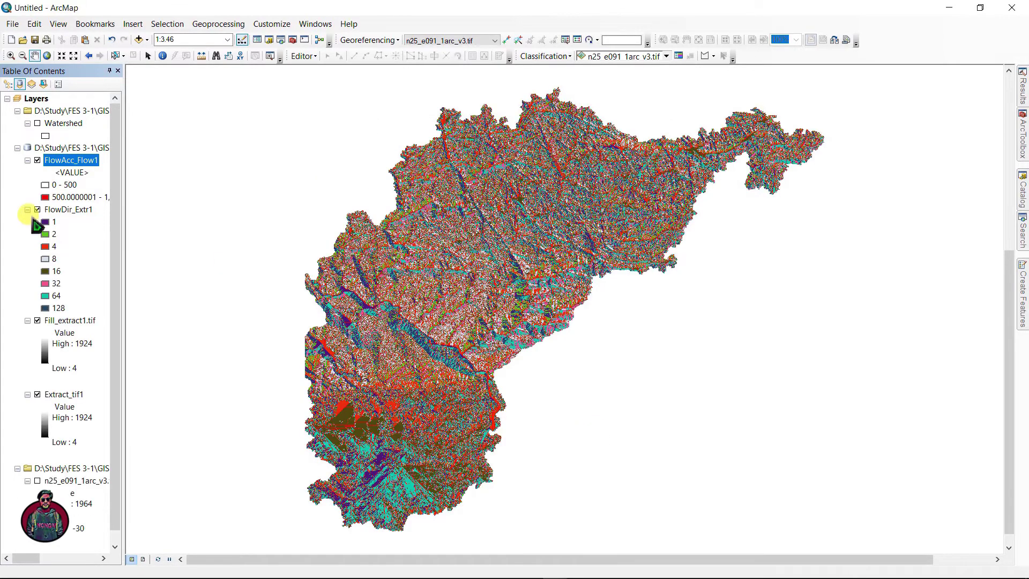
pyautogui.click(37, 210)
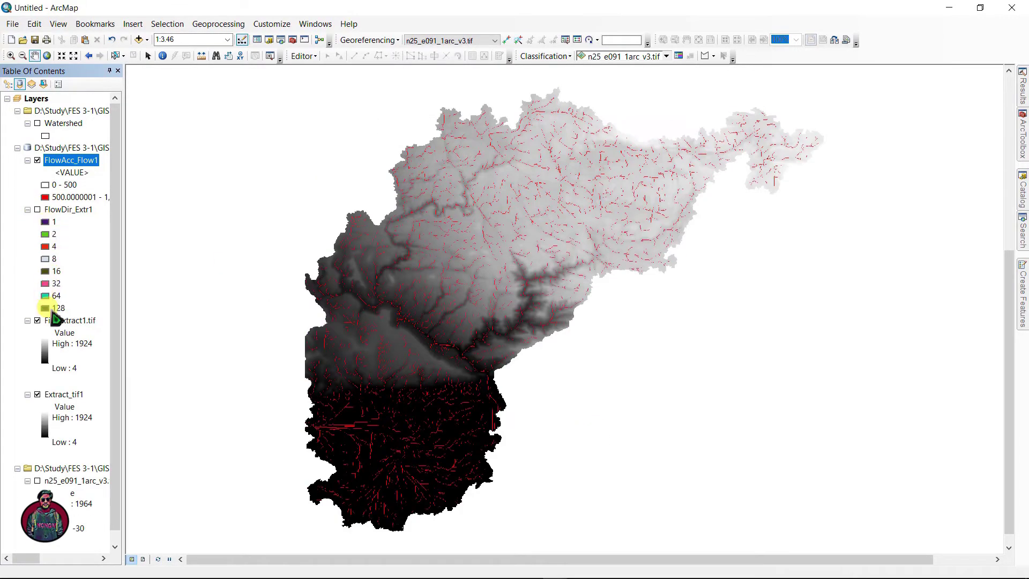
pyautogui.scroll(-1, 454, 311)
pyautogui.scroll(-5, 450, 312)
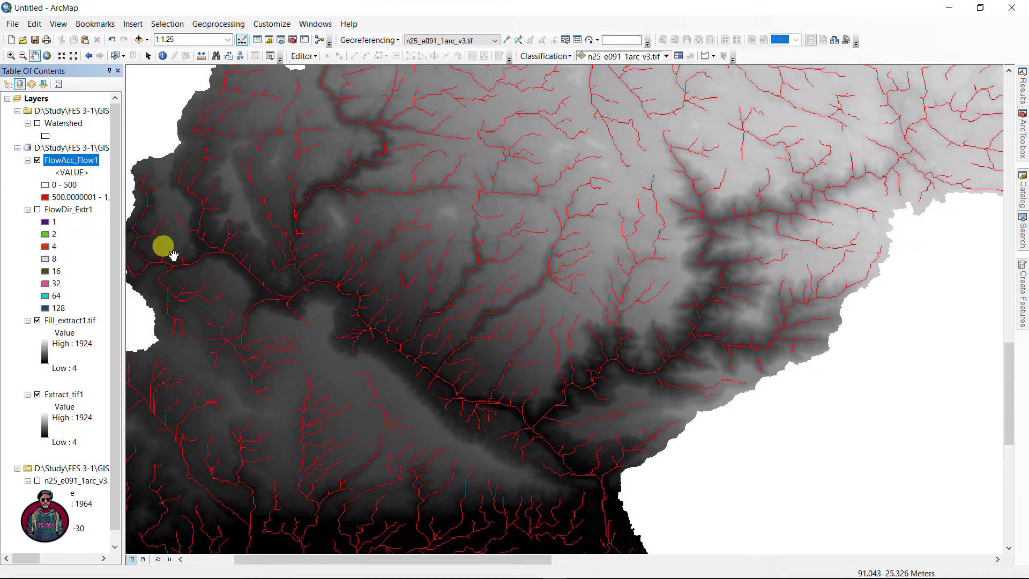
pyautogui.click(1019, 170)
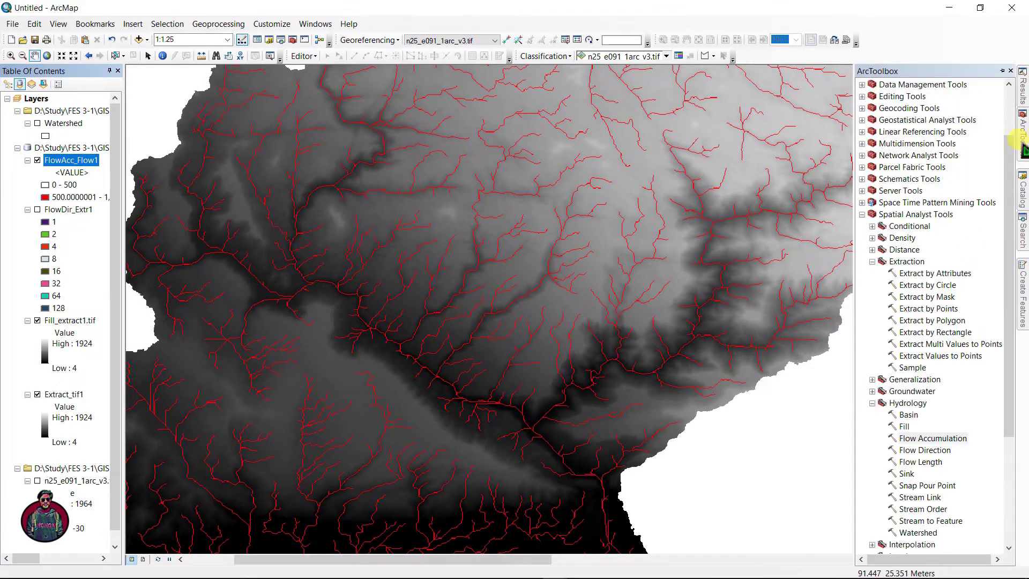
pyautogui.scroll(-4, 973, 337)
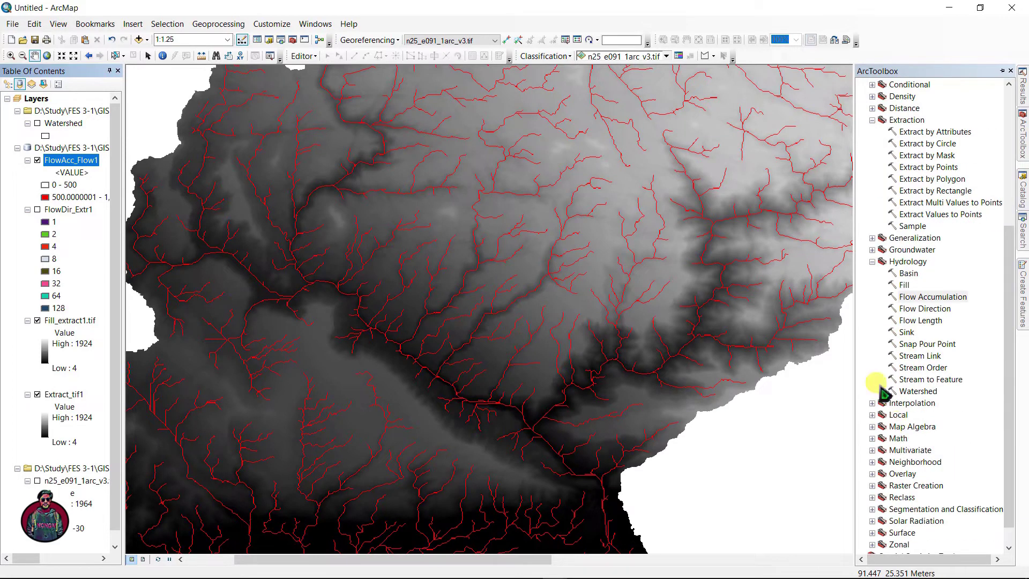
# - Run Raster Calculator with the expression "FlowAcc_Flow1" > 500 to create rastercalc
pyautogui.doubleClick(918, 428)
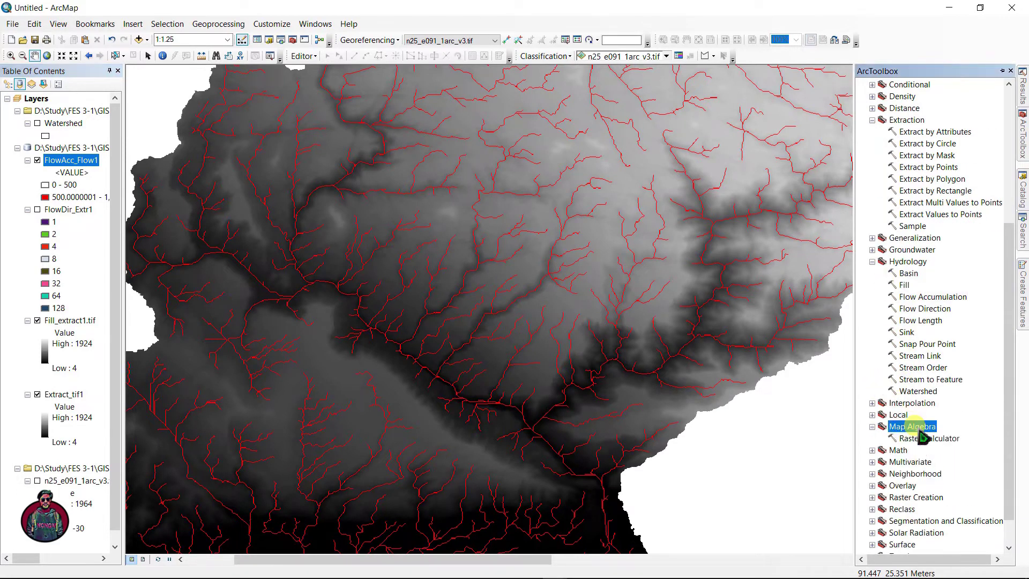
pyautogui.doubleClick(919, 440)
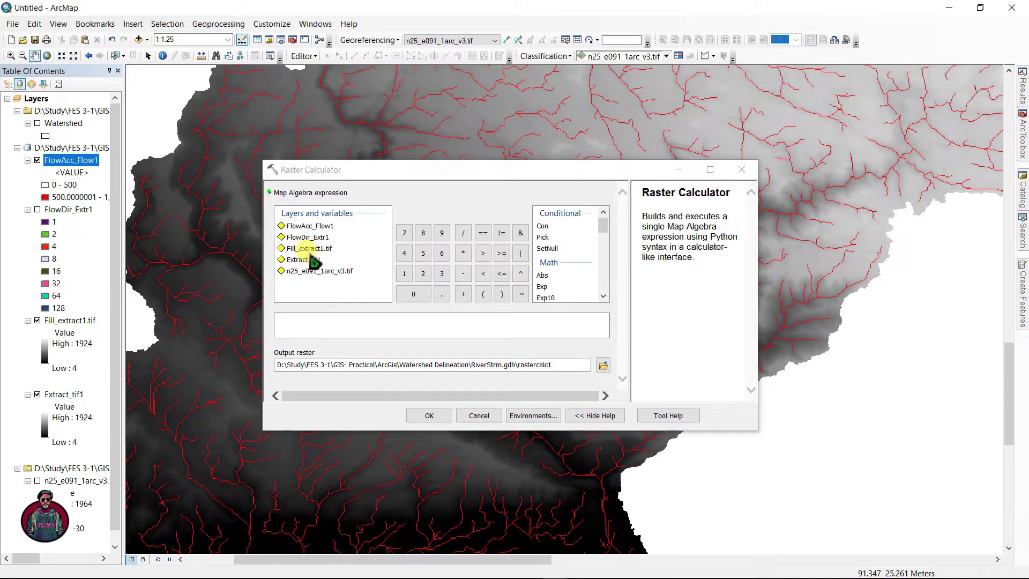
pyautogui.doubleClick(305, 226)
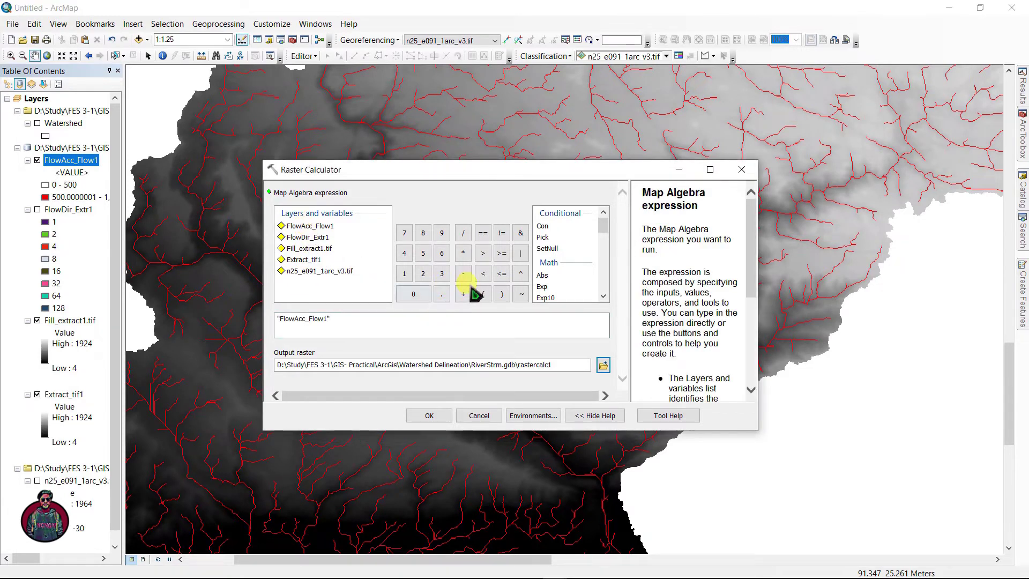
pyautogui.click(482, 254)
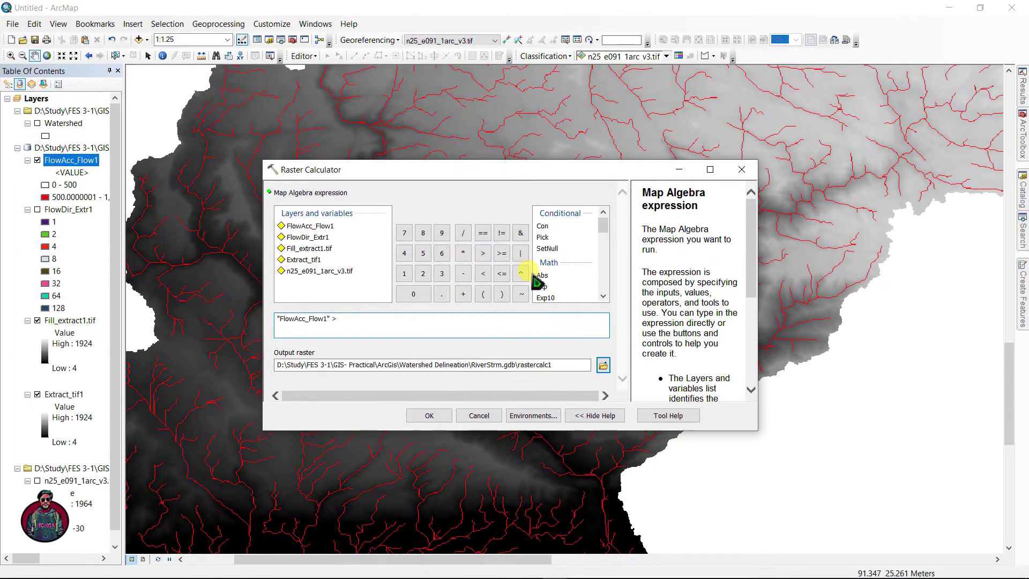
pyautogui.write('500')
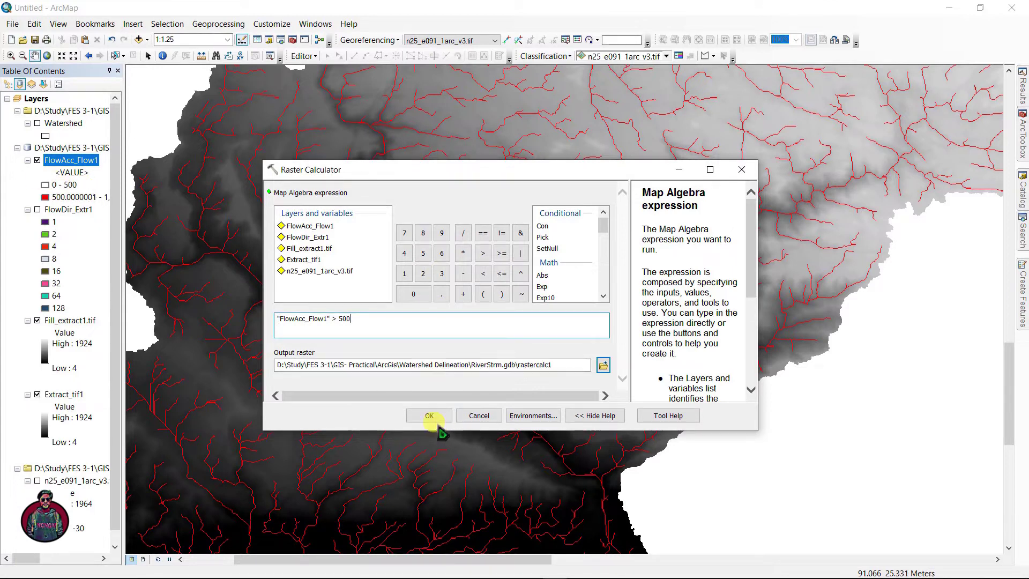
pyautogui.click(429, 416)
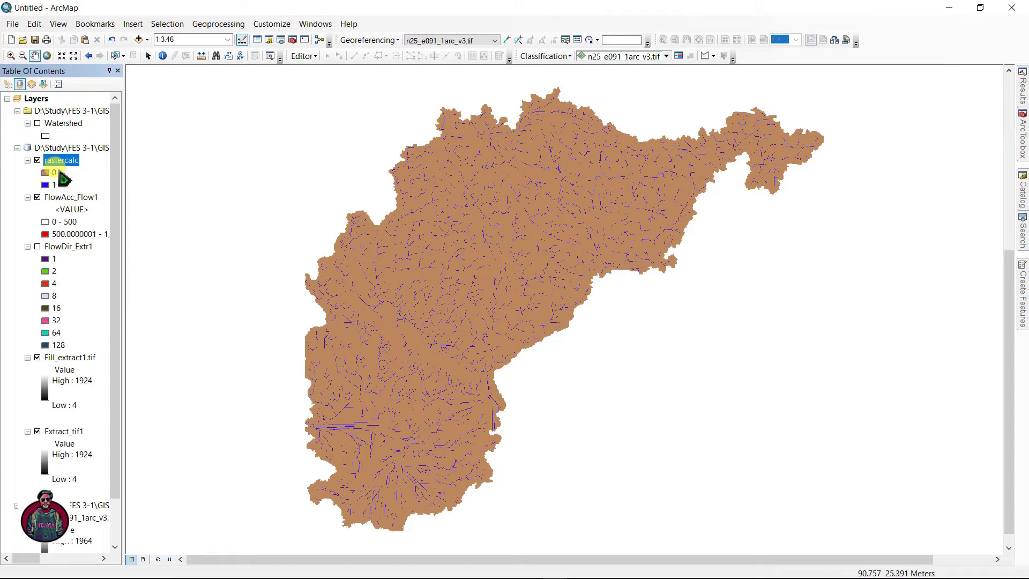
# - Set rastercalc's 0 class to No Color and reopen the ArcToolbox panel
pyautogui.rightClick(45, 172)
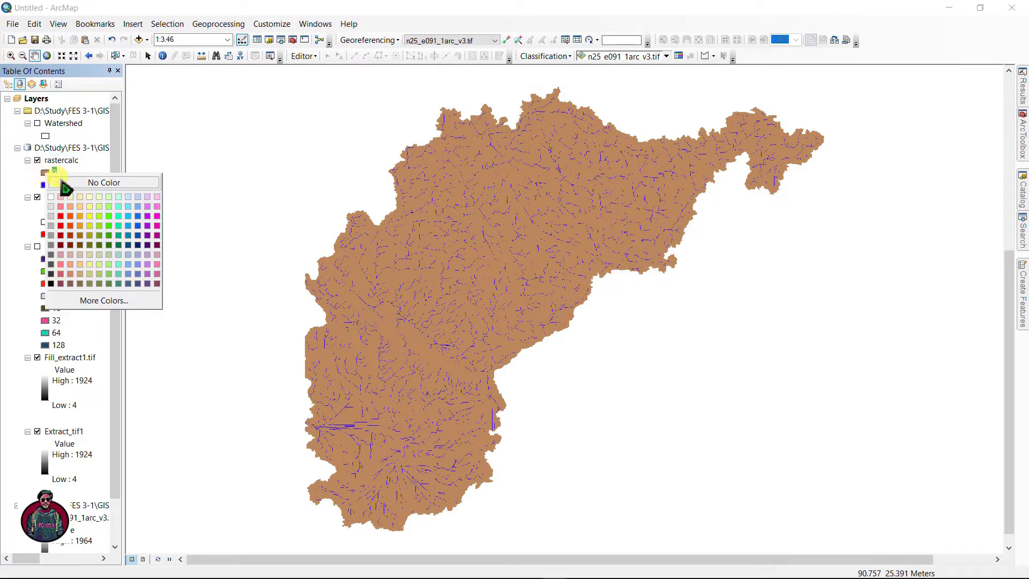
pyautogui.click(63, 183)
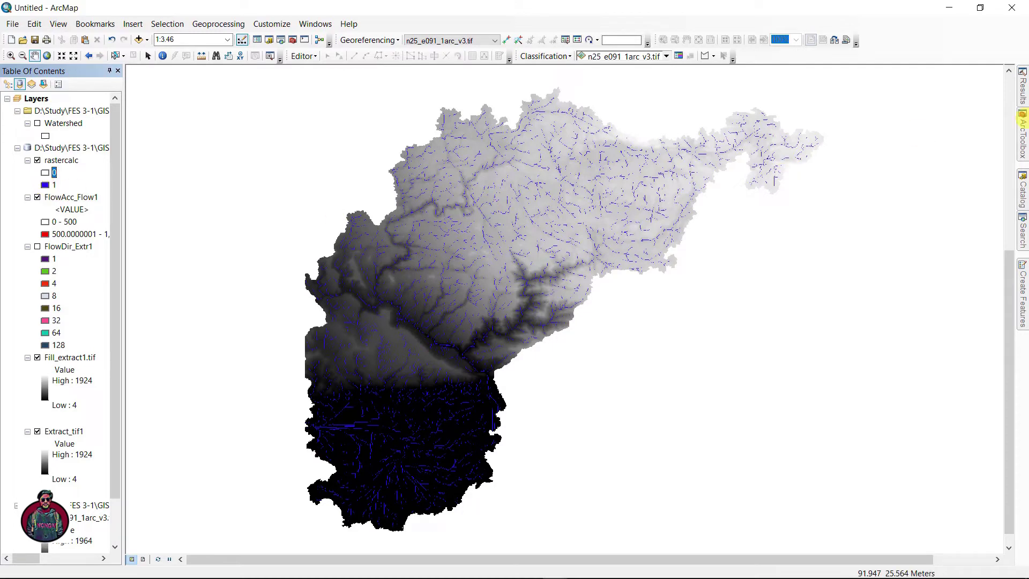
pyautogui.click(1022, 134)
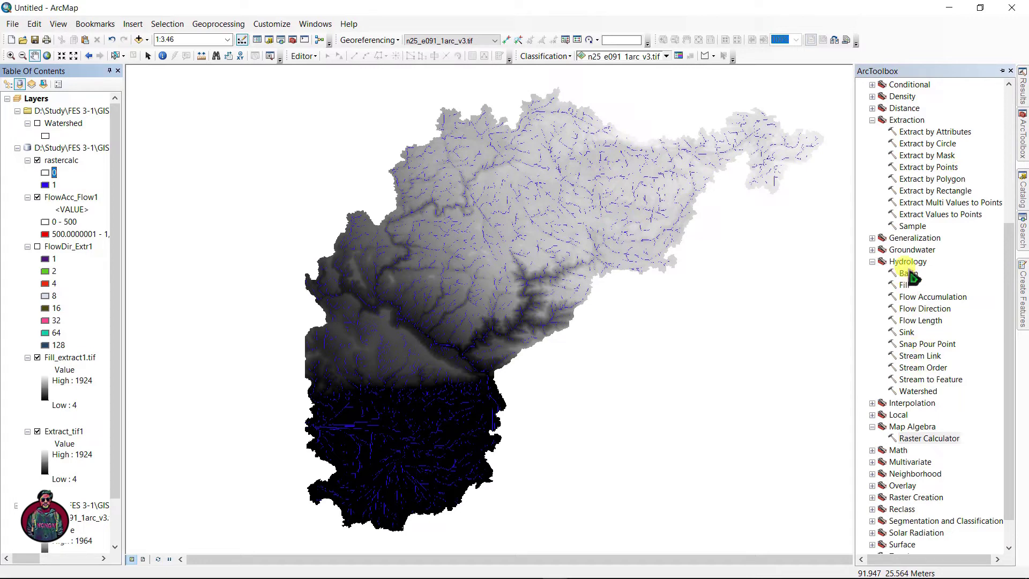
# - Run Strahler Stream Order on rastercalc with FlowDir_Extr1 to create StreamO_rast1
pyautogui.doubleClick(923, 368)
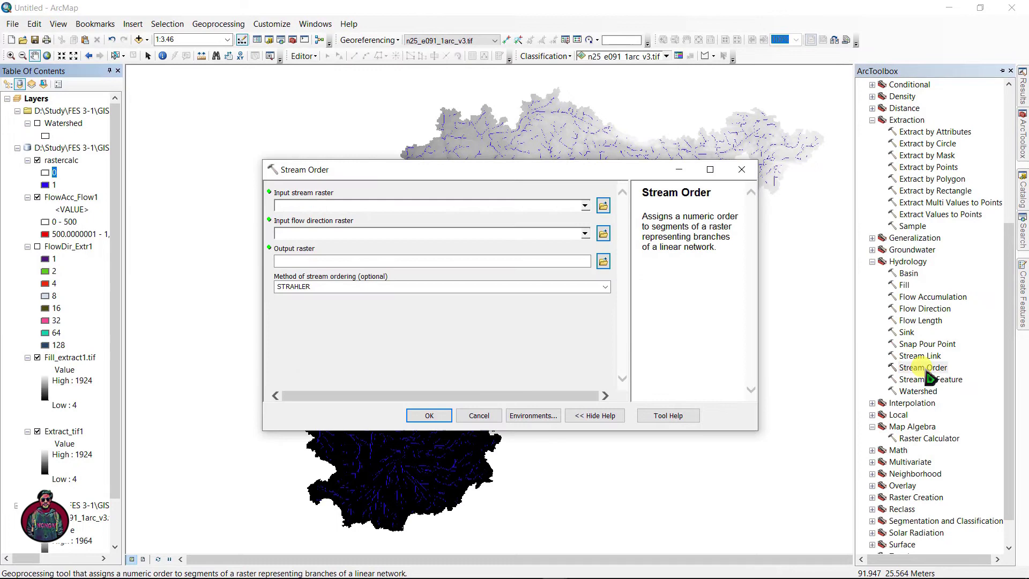
pyautogui.click(585, 206)
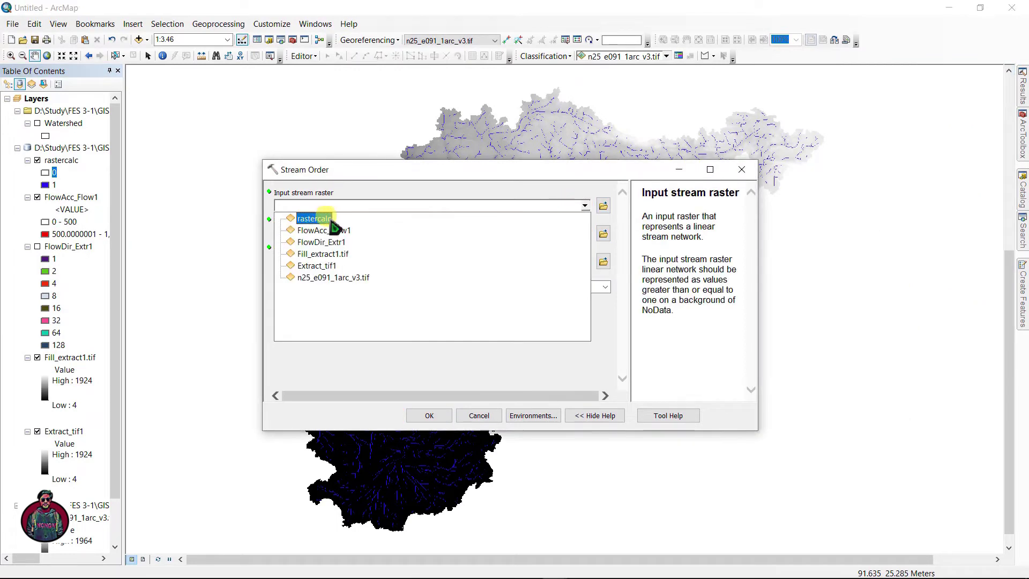
pyautogui.moveTo(55, 175); pyautogui.dragTo(315, 227)
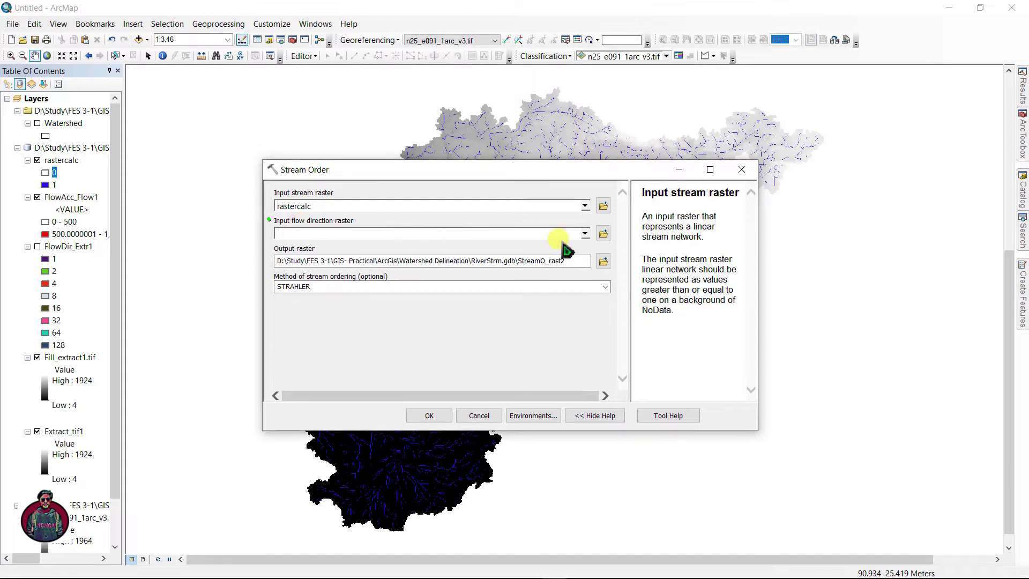
pyautogui.click(585, 233)
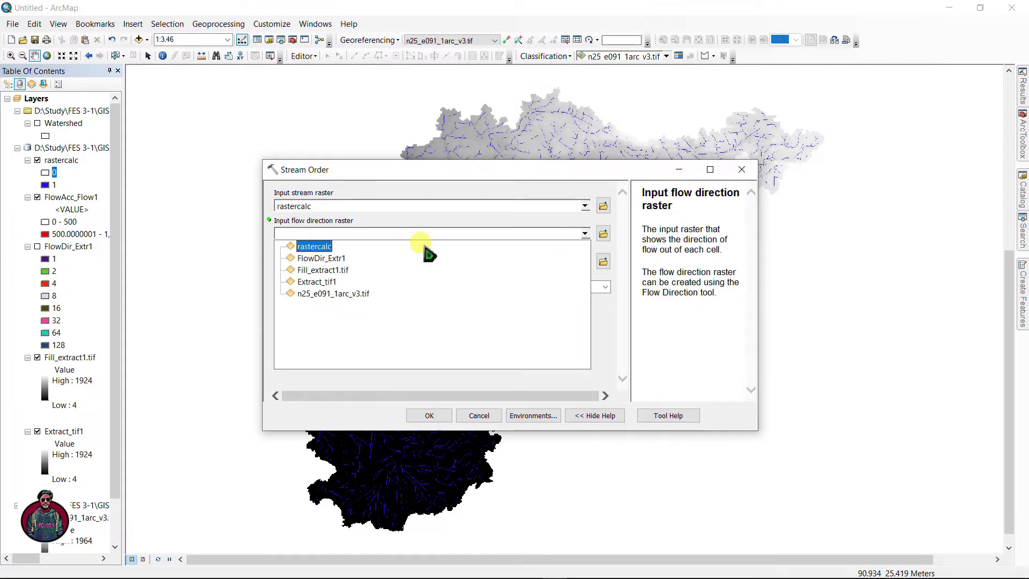
pyautogui.click(321, 259)
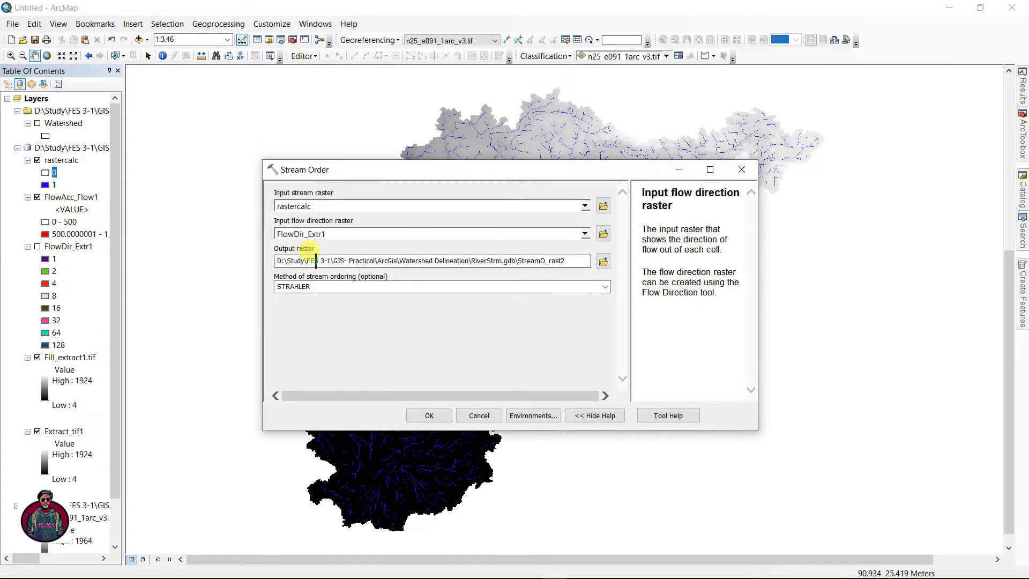
pyautogui.click(429, 415)
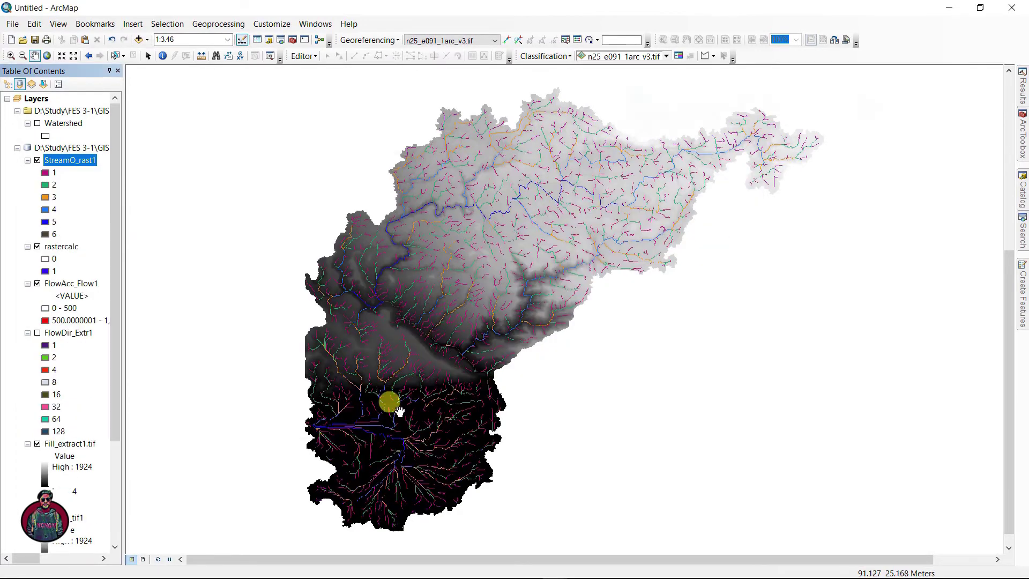
# - Zoom into the map and open Hydrology's Stream to Feature tool
pyautogui.scroll(-2, 390, 403)
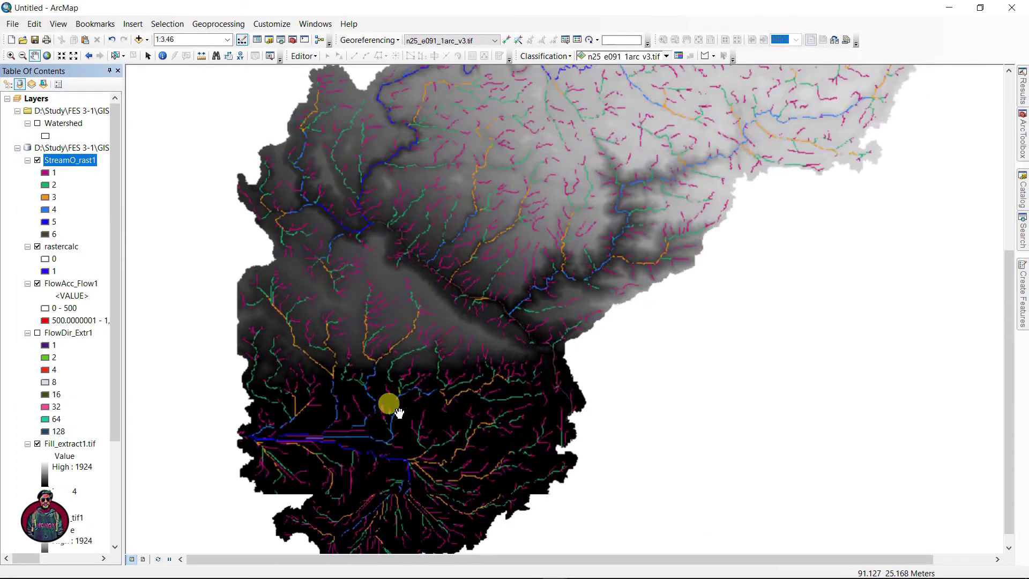
pyautogui.scroll(-3, 398, 412)
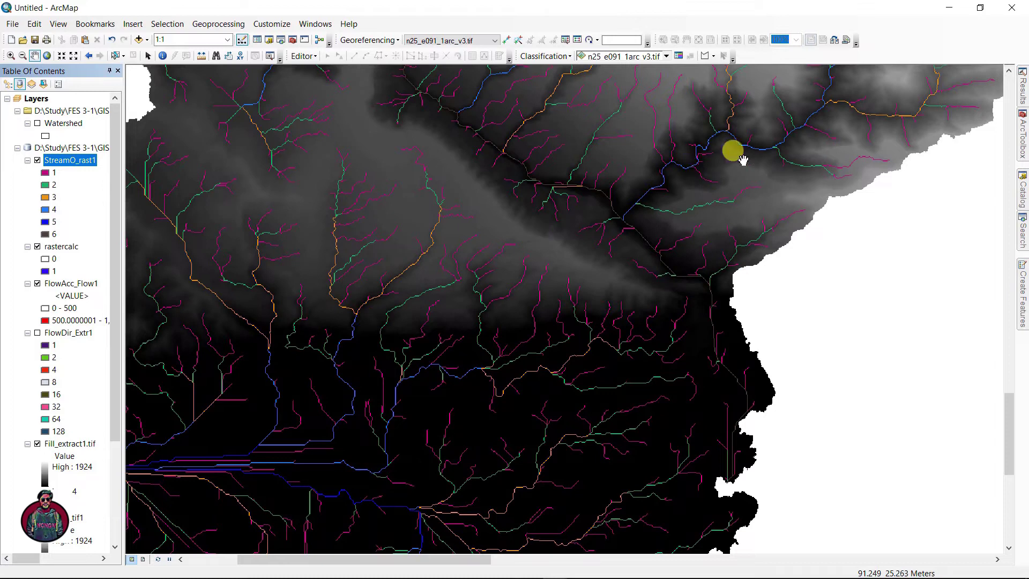
pyautogui.click(1022, 134)
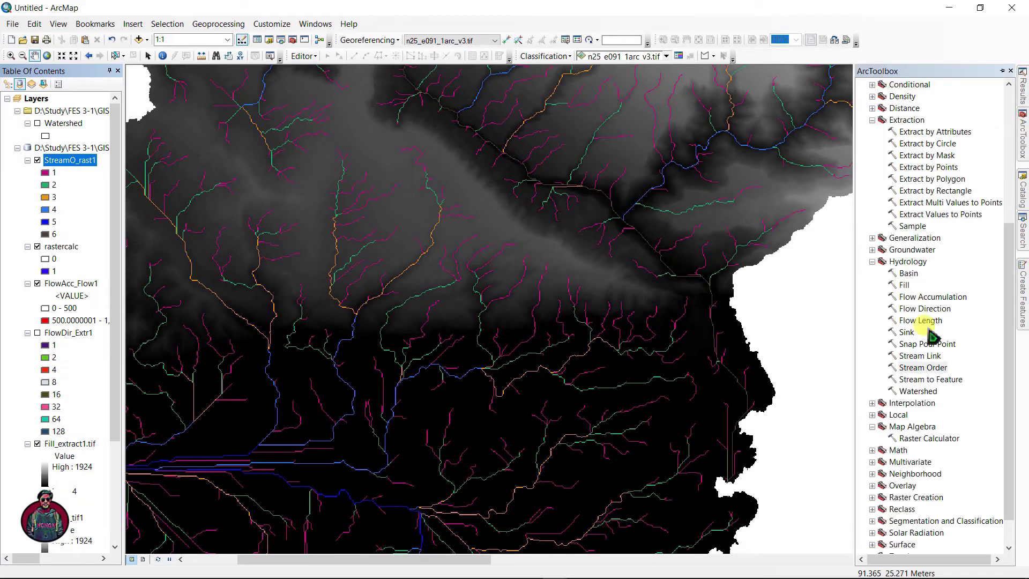
pyautogui.doubleClick(923, 379)
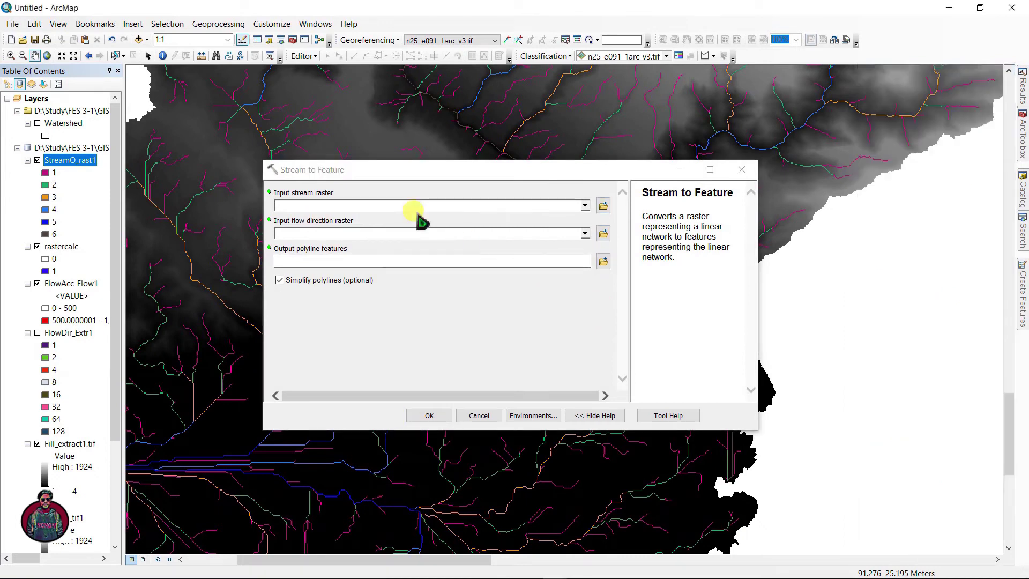
# - Convert StreamO_rast1 to polylines using FlowDir_Extr1 as flow direction
pyautogui.click(584, 206)
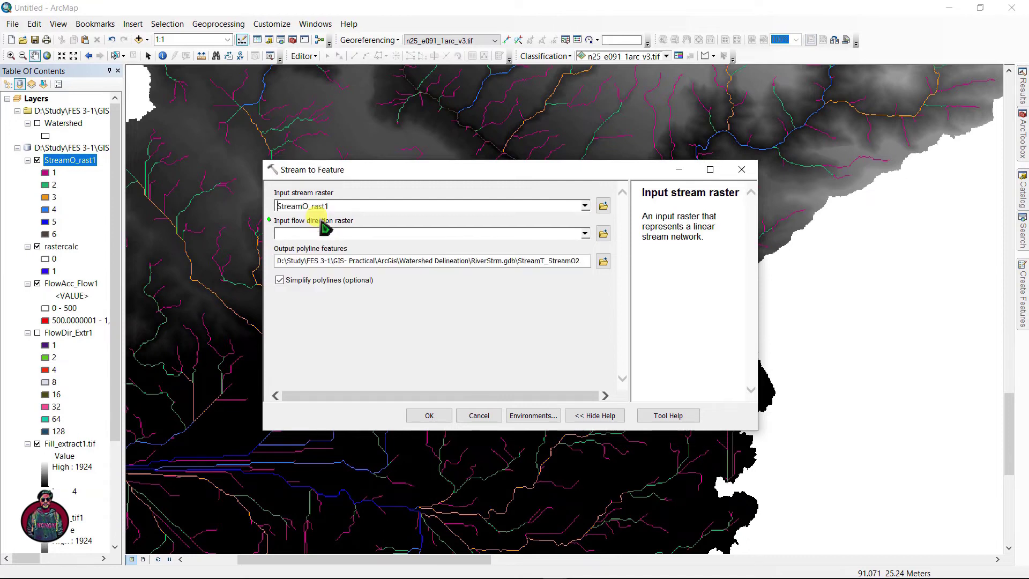
pyautogui.click(323, 220)
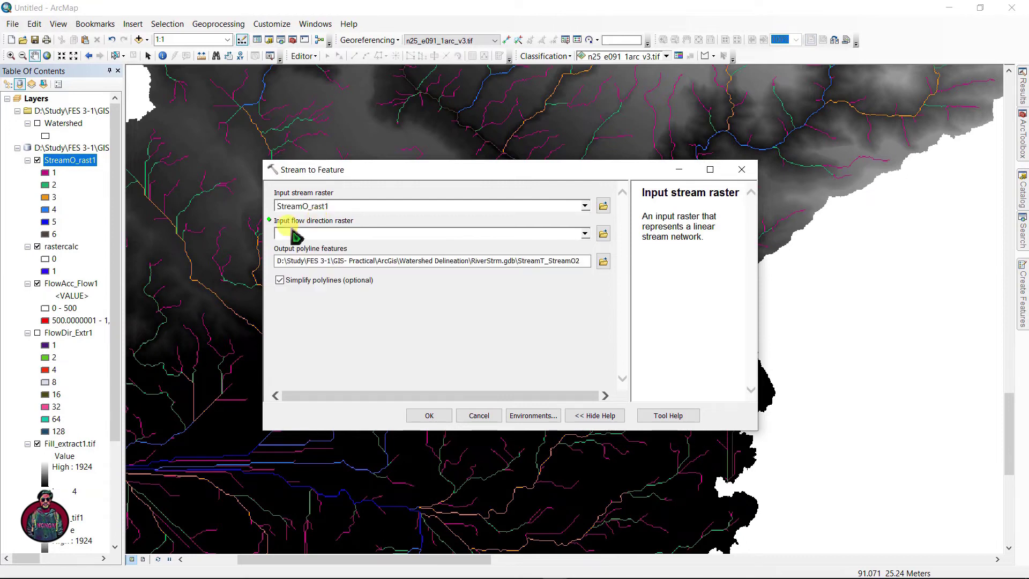
pyautogui.click(585, 233)
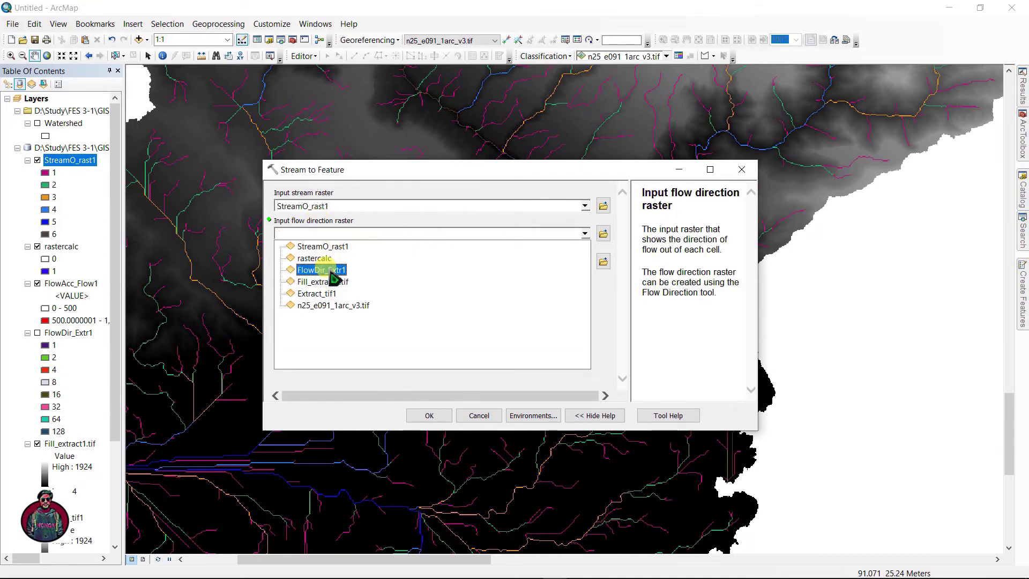
pyautogui.click(335, 270)
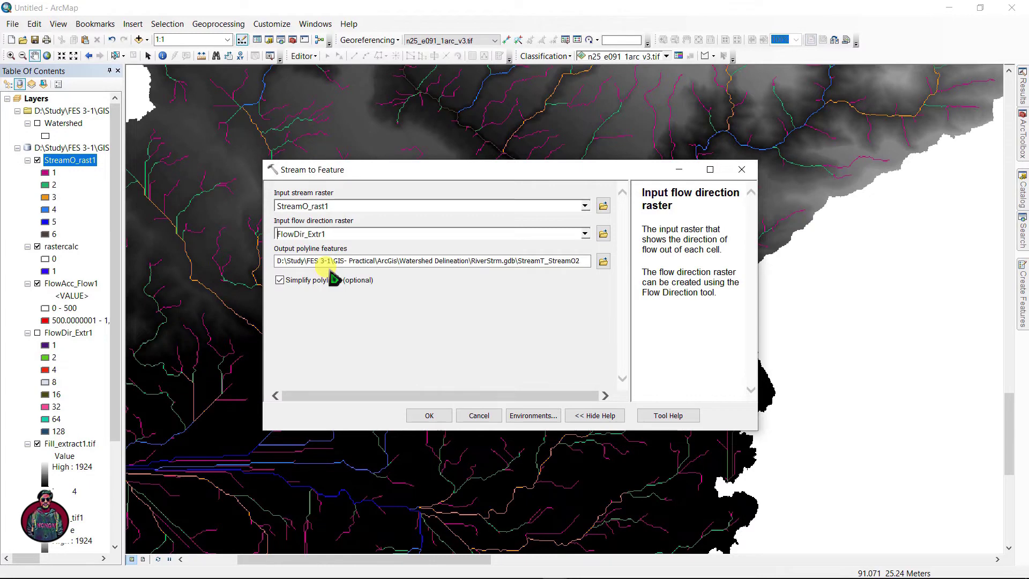
pyautogui.click(429, 416)
pyautogui.scroll(-1, 413, 304)
pyautogui.scroll(1, 419, 310)
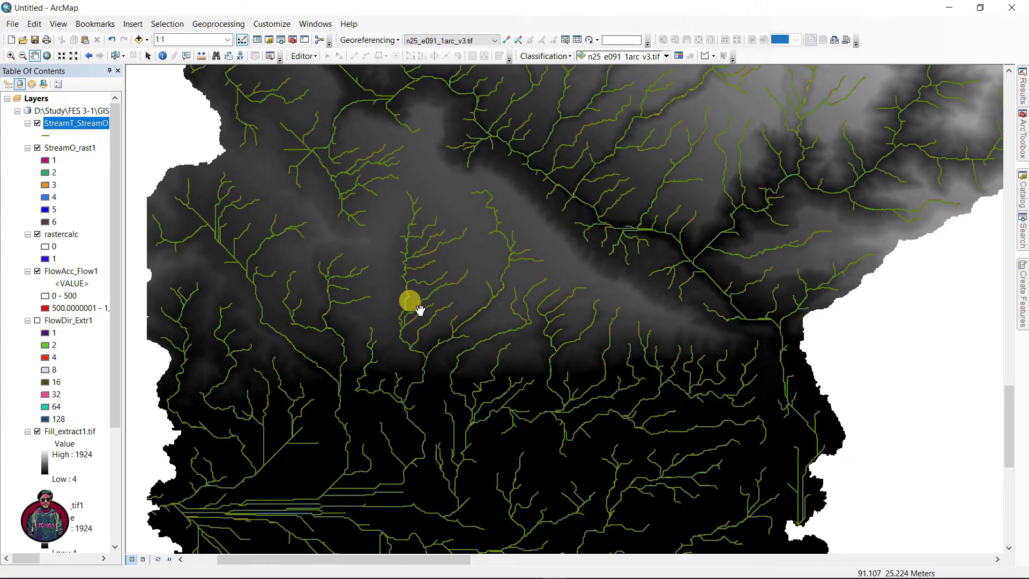
pyautogui.rightClick(96, 126)
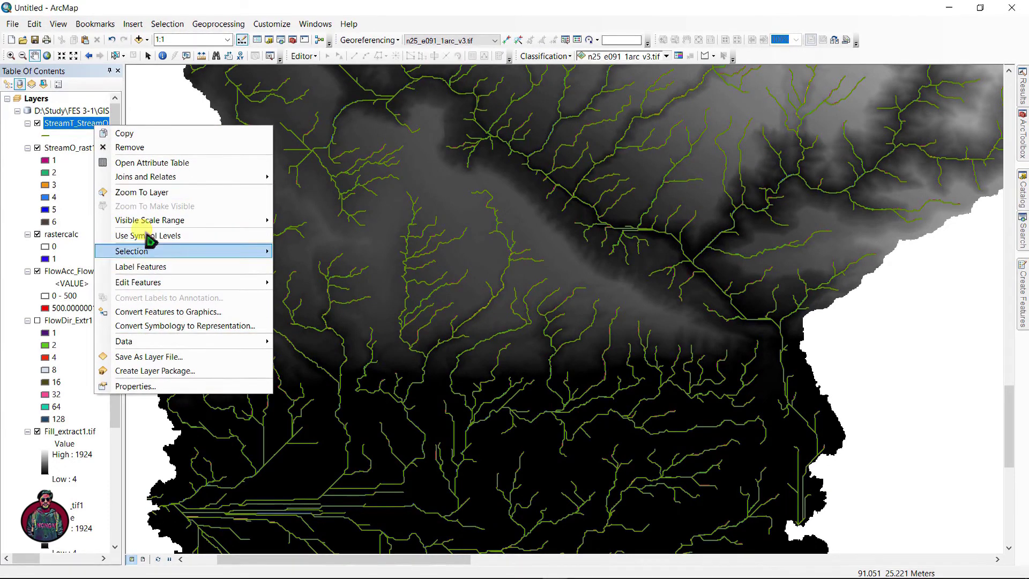
pyautogui.click(139, 196)
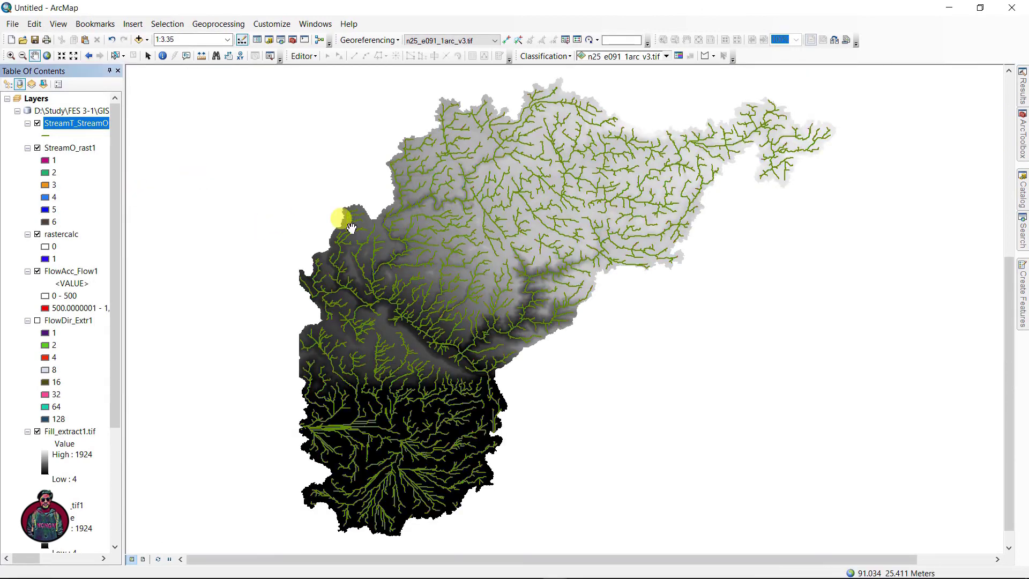
pyautogui.rightClick(73, 123)
pyautogui.click(118, 157)
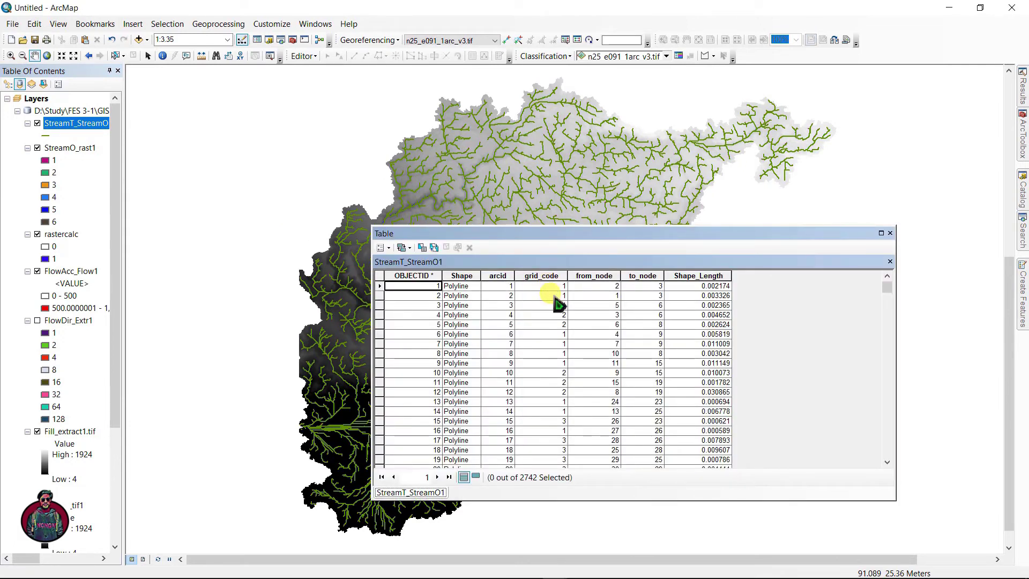
pyautogui.scroll(-4, 557, 305)
pyautogui.scroll(-17, 552, 363)
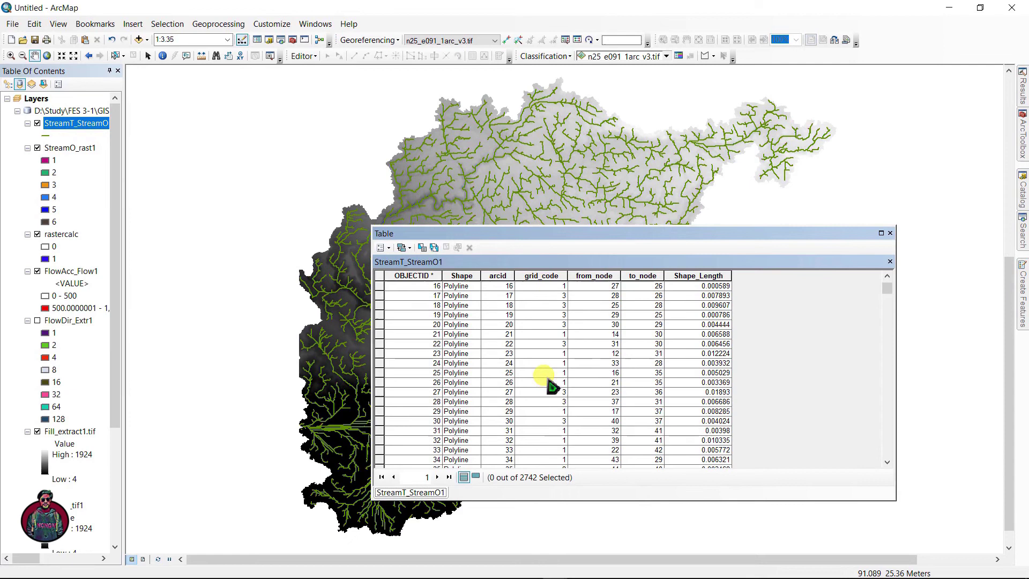
pyautogui.moveTo(1022, 294)
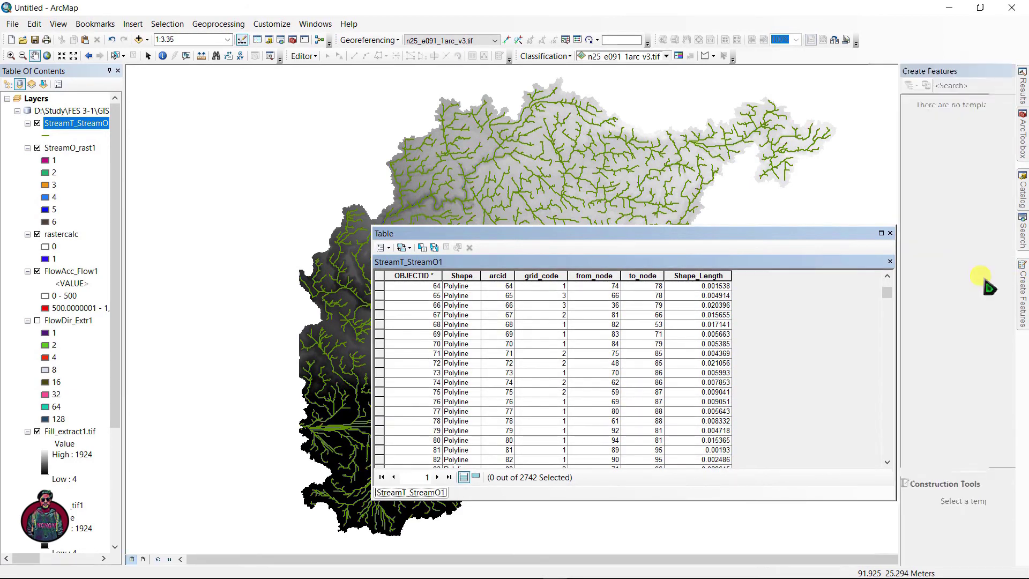
pyautogui.moveTo(887, 292); pyautogui.dragTo(891, 345)
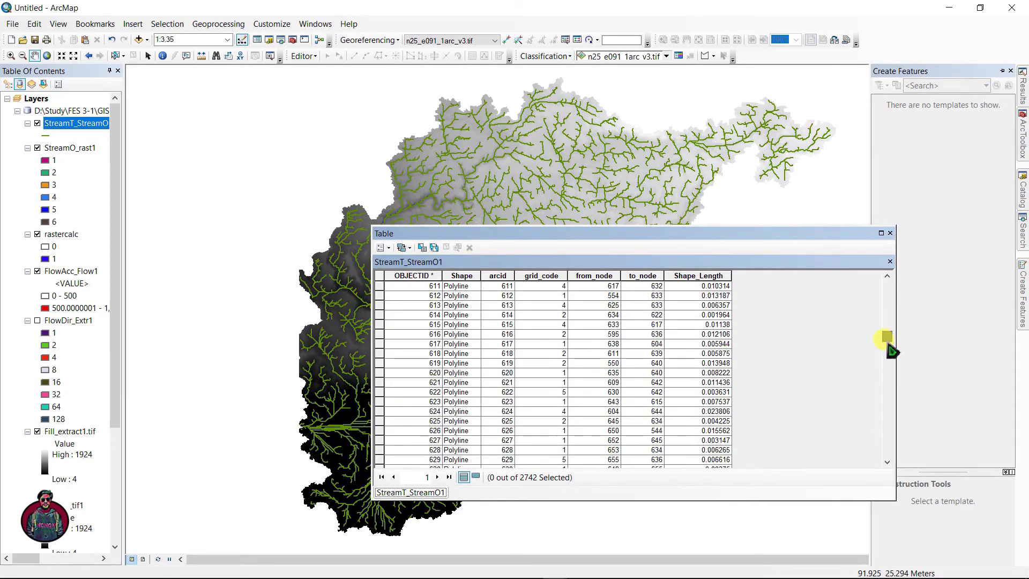
pyautogui.click(889, 233)
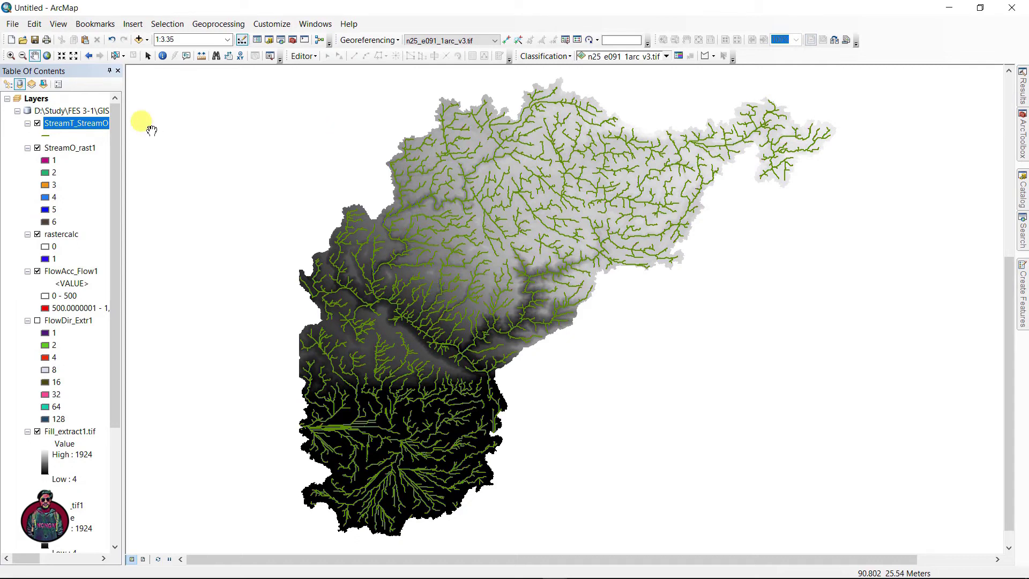
# - Dissolve the StreamT_StreamO1 stream polylines on the grid_code field
pyautogui.click(225, 25)
pyautogui.click(230, 107)
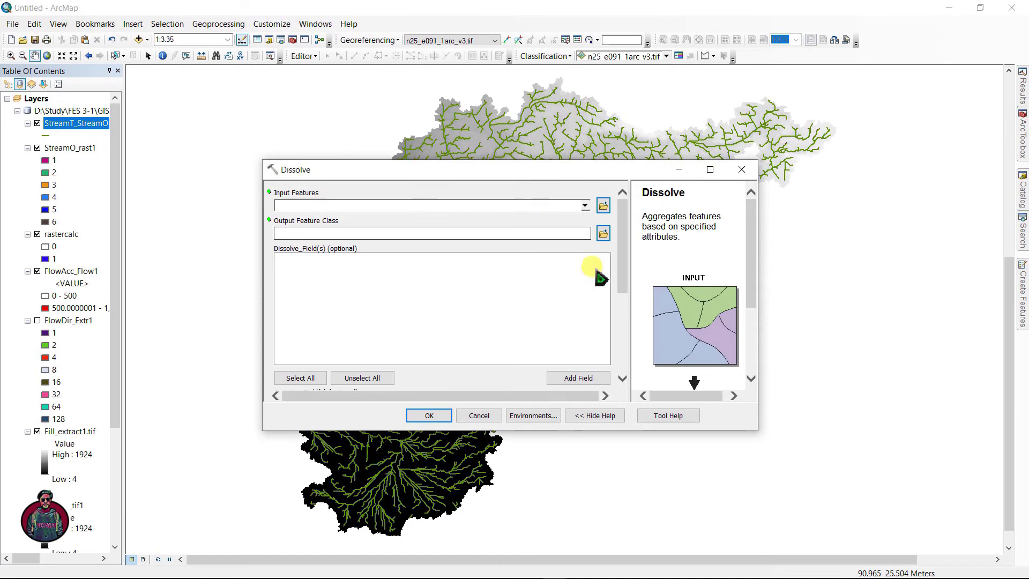
pyautogui.click(584, 206)
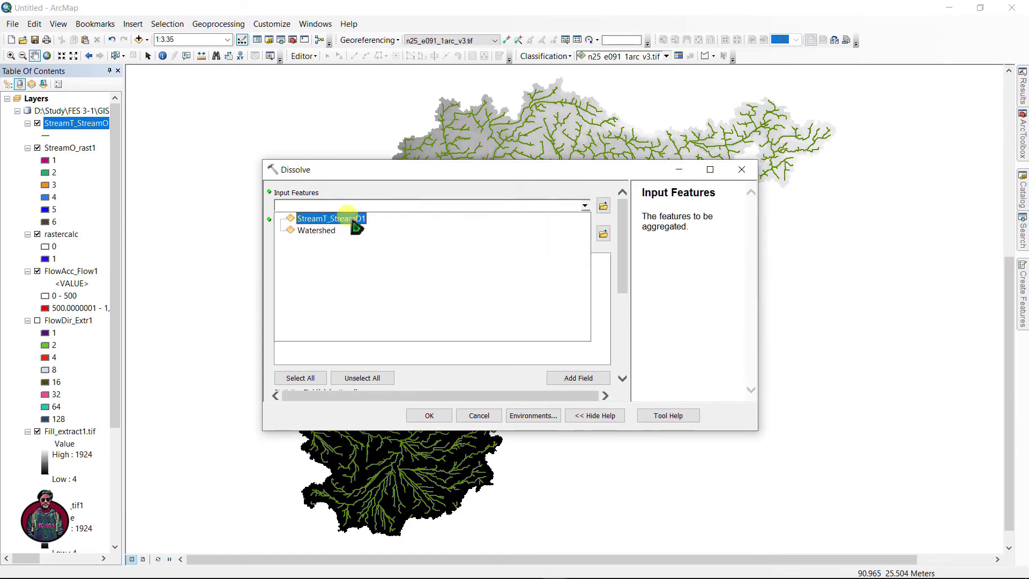
pyautogui.click(311, 219)
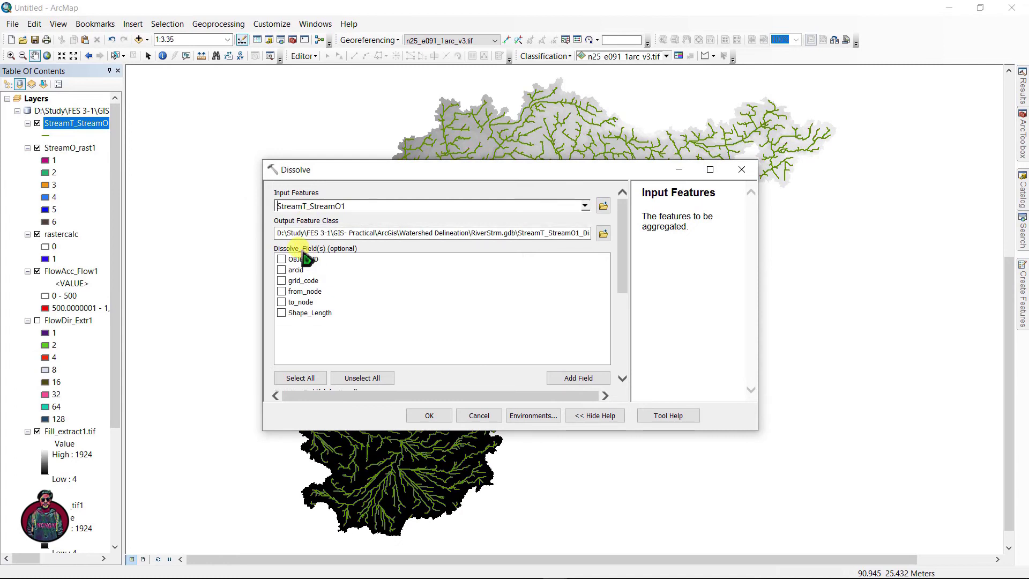
pyautogui.click(281, 280)
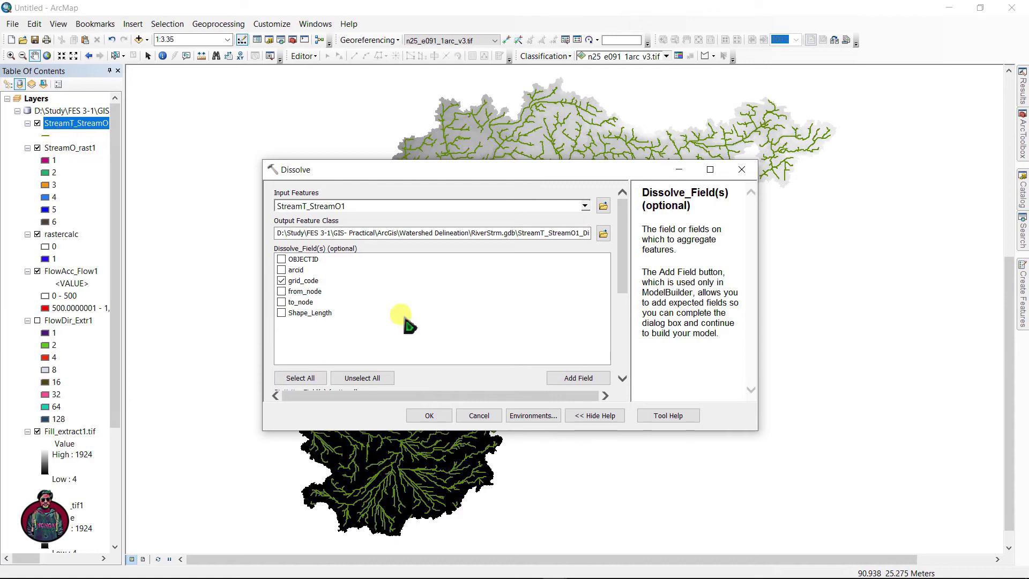
pyautogui.click(423, 418)
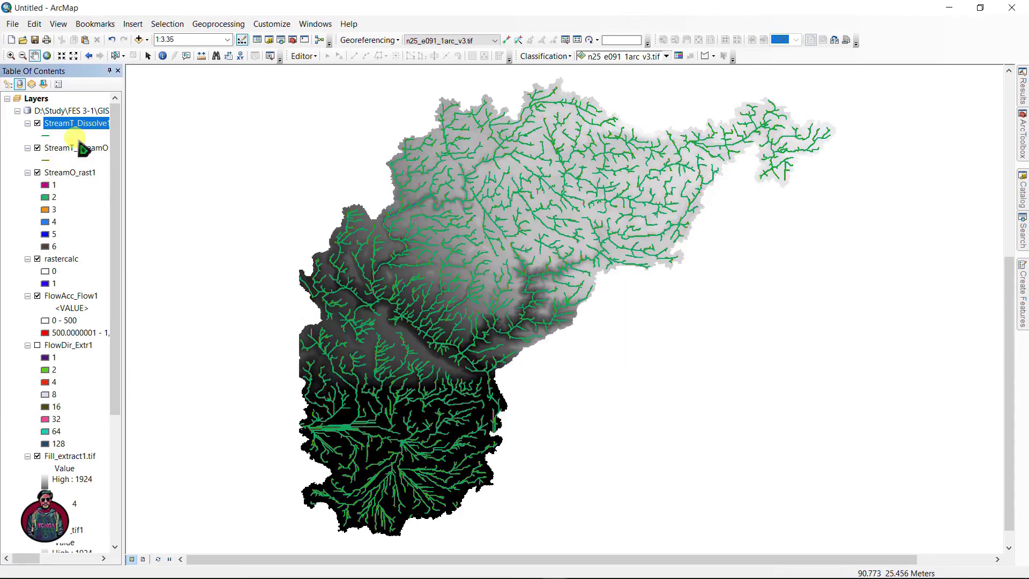
# - Check the dissolved layer's attribute table for its six stream-order features
pyautogui.rightClick(79, 126)
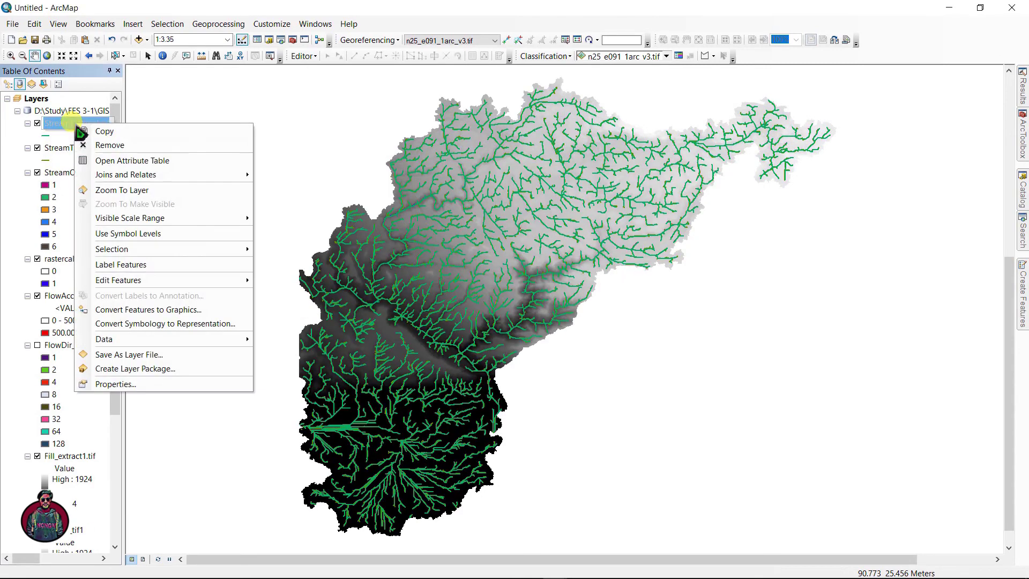
pyautogui.click(120, 161)
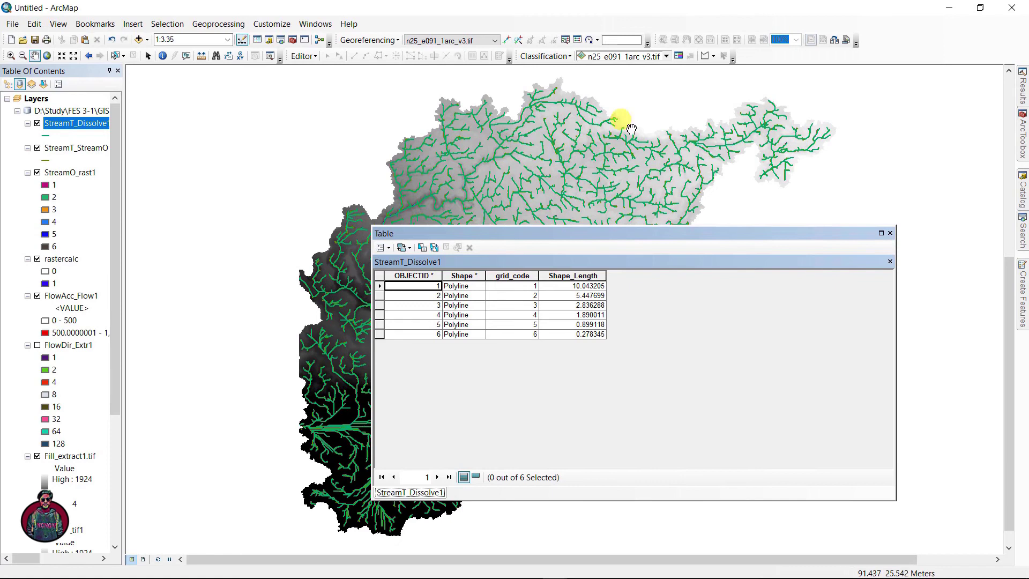
pyautogui.click(889, 233)
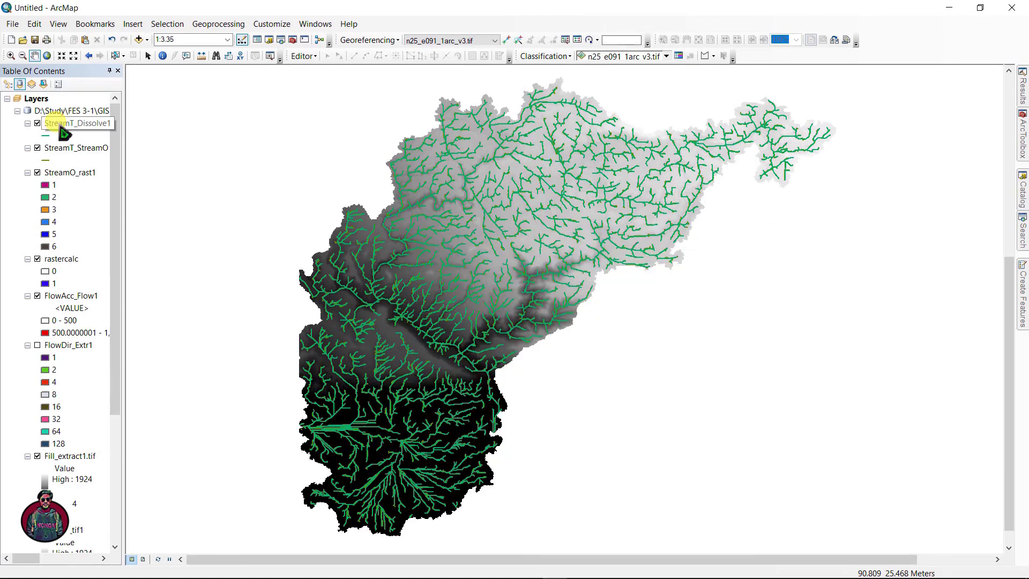
# - Symbolize StreamT_Dissolve1 by unique grid_code values with all values added
pyautogui.rightClick(60, 128)
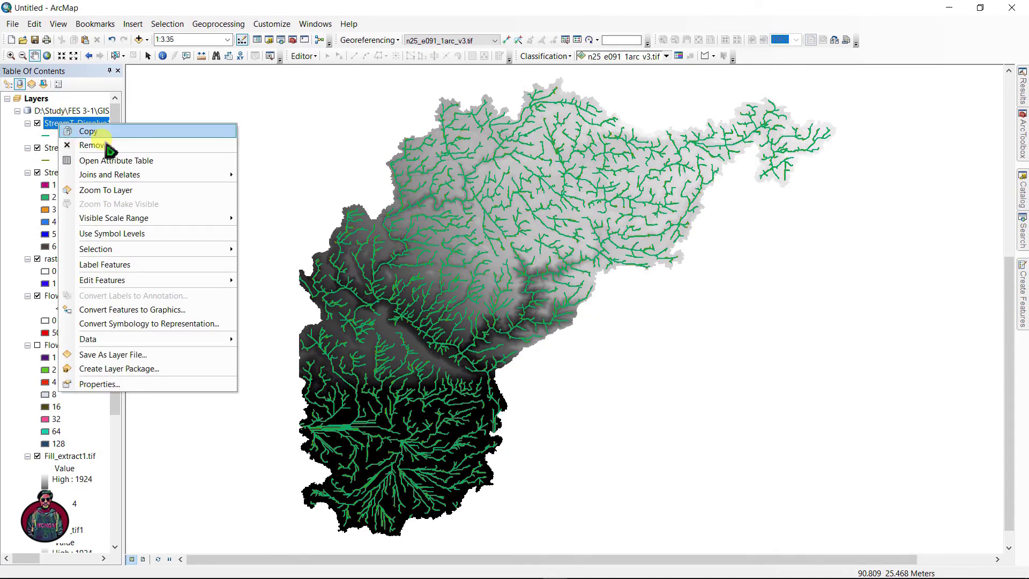
pyautogui.click(99, 385)
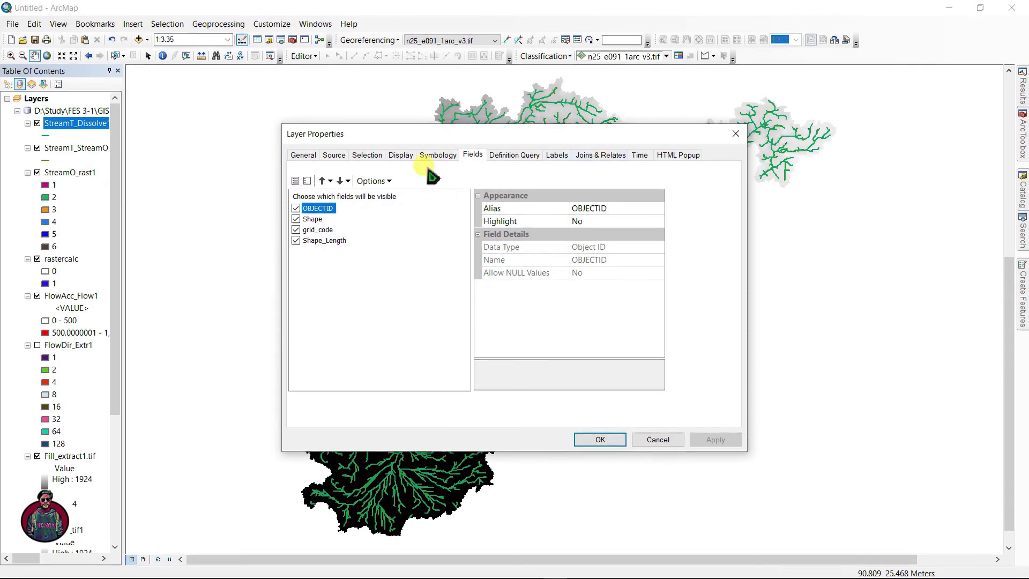
pyautogui.click(438, 155)
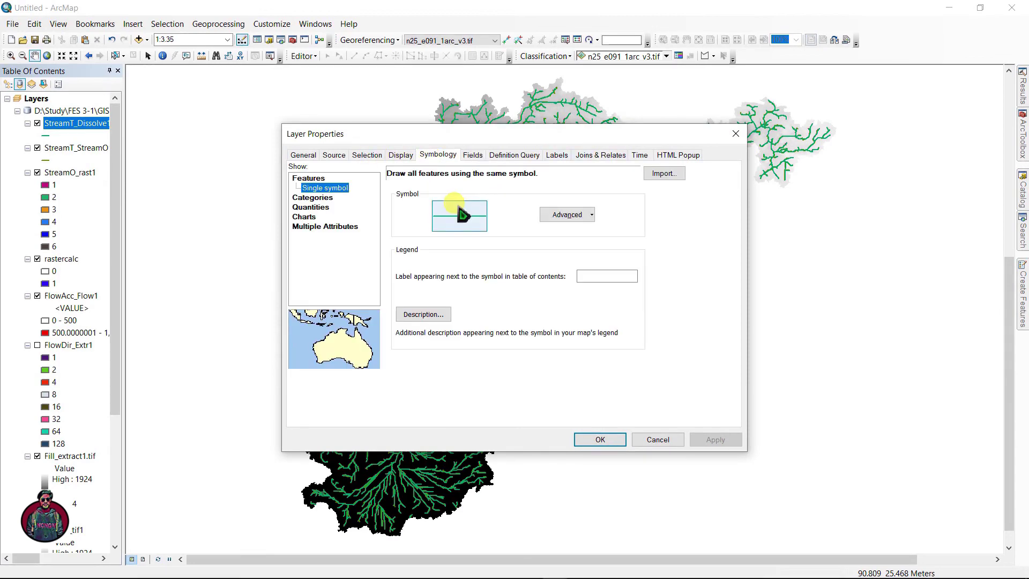
pyautogui.click(311, 188)
pyautogui.click(411, 361)
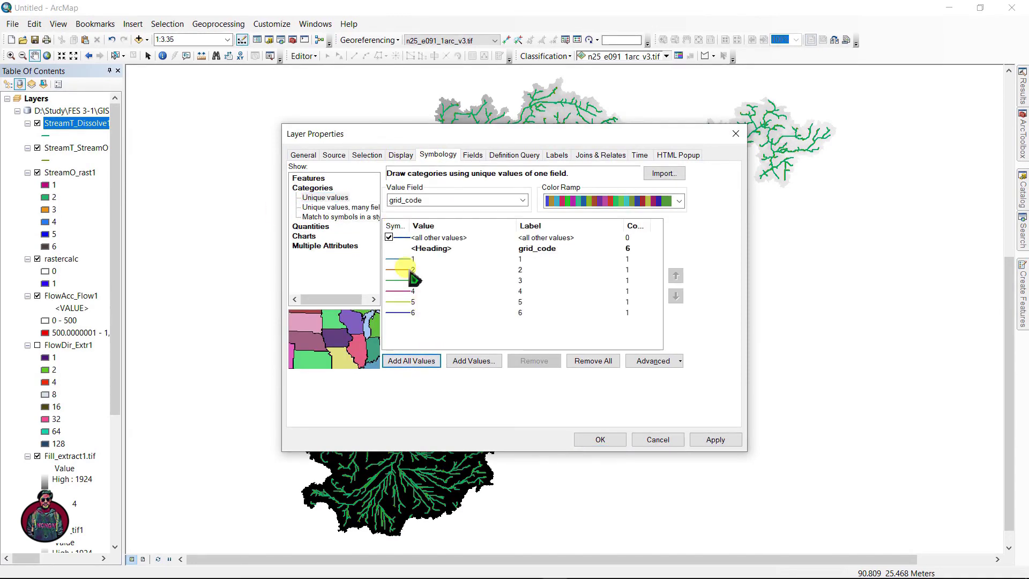
# - Give stream orders 1–3 the River line symbol, width 0.4 for order 1 and 4 for order 3
pyautogui.doubleClick(401, 260)
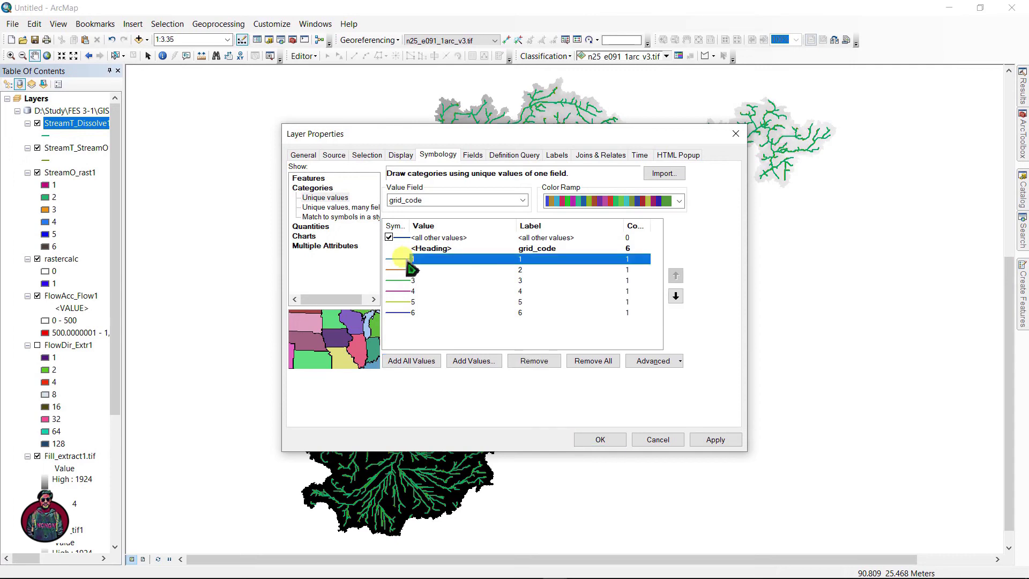
pyautogui.click(236, 268)
pyautogui.moveTo(329, 105); pyautogui.dragTo(259, 93)
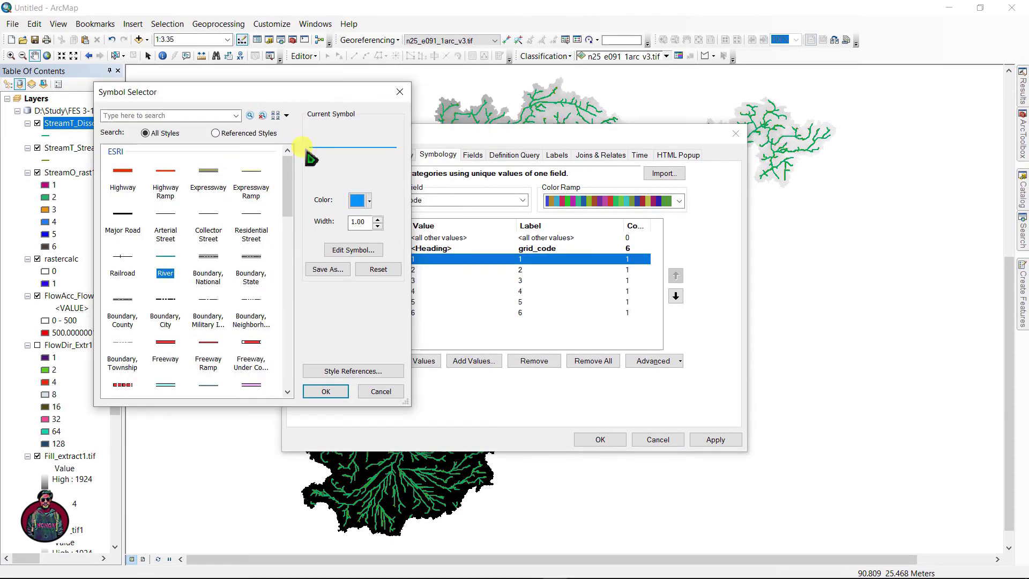
pyautogui.moveTo(366, 222); pyautogui.dragTo(338, 225)
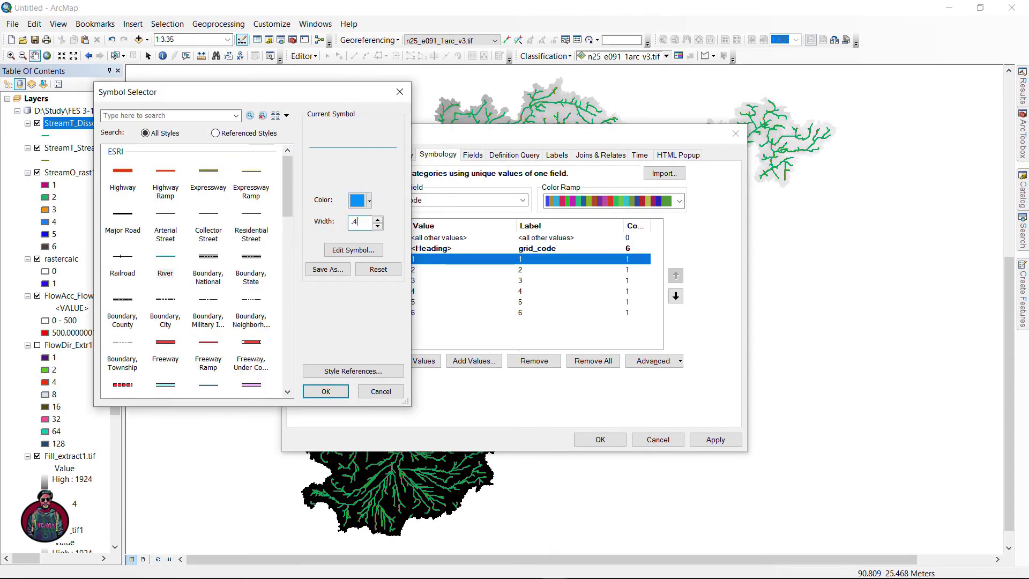
pyautogui.write('.4')
pyautogui.click(340, 391)
pyautogui.doubleClick(404, 269)
pyautogui.click(165, 268)
pyautogui.click(358, 221)
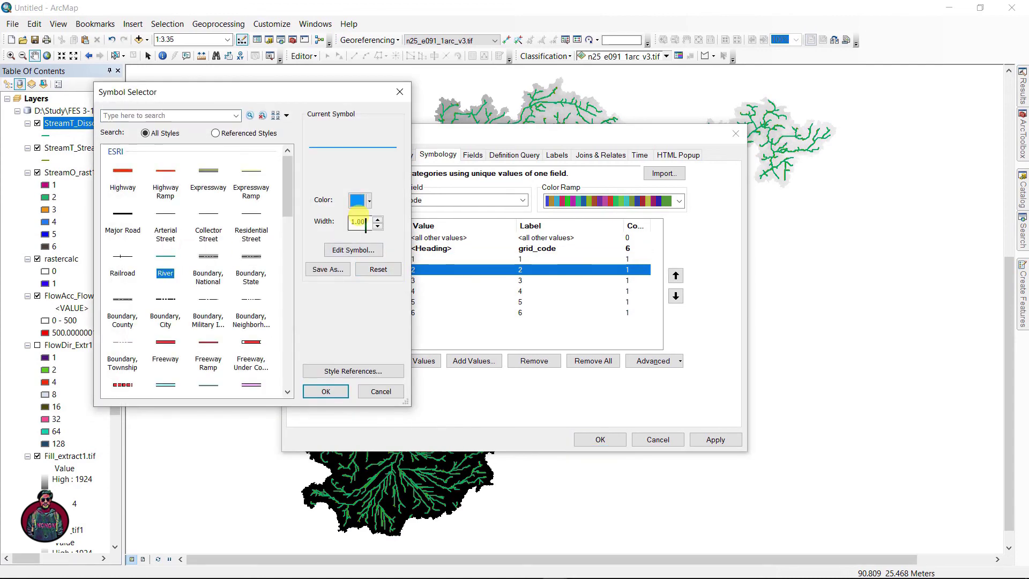
pyautogui.click(325, 391)
pyautogui.doubleClick(404, 280)
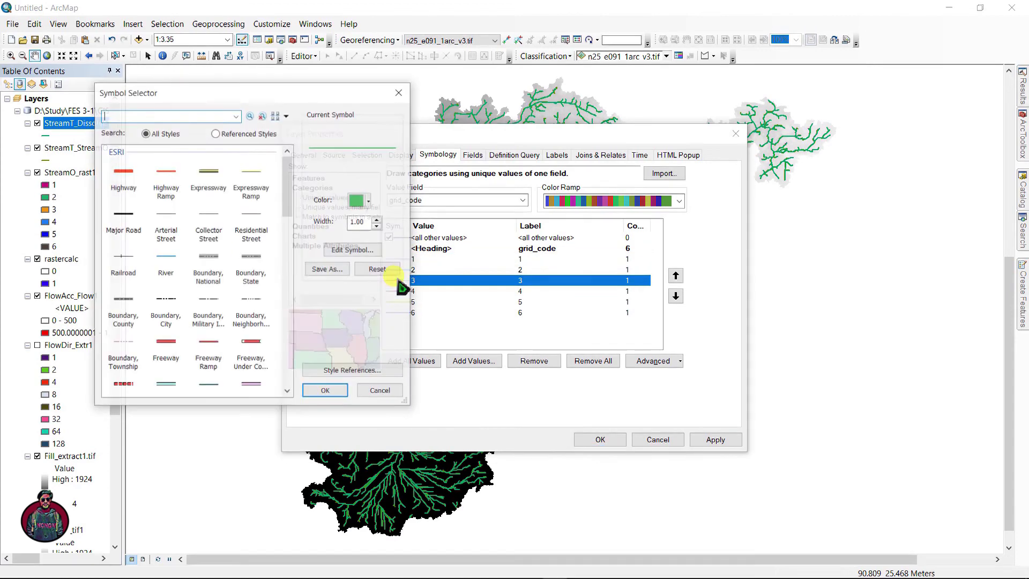
pyautogui.click(165, 268)
pyautogui.moveTo(367, 222); pyautogui.dragTo(344, 222)
pyautogui.write('4')
pyautogui.click(326, 391)
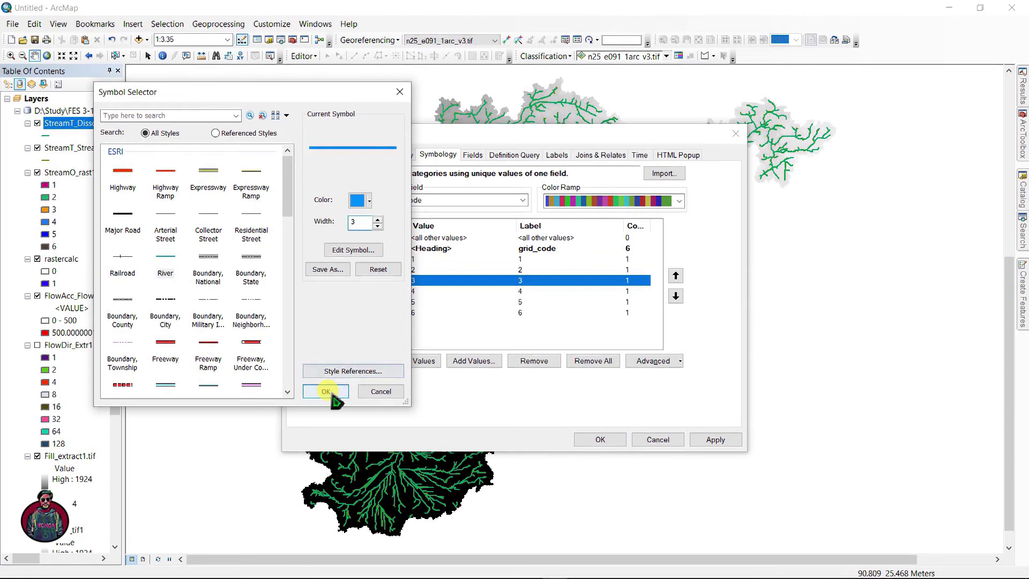
# - Give orders 4–6 River symbols with widths 5, 6 and 7, then apply the symbology
pyautogui.doubleClick(404, 291)
pyautogui.click(165, 268)
pyautogui.click(371, 223)
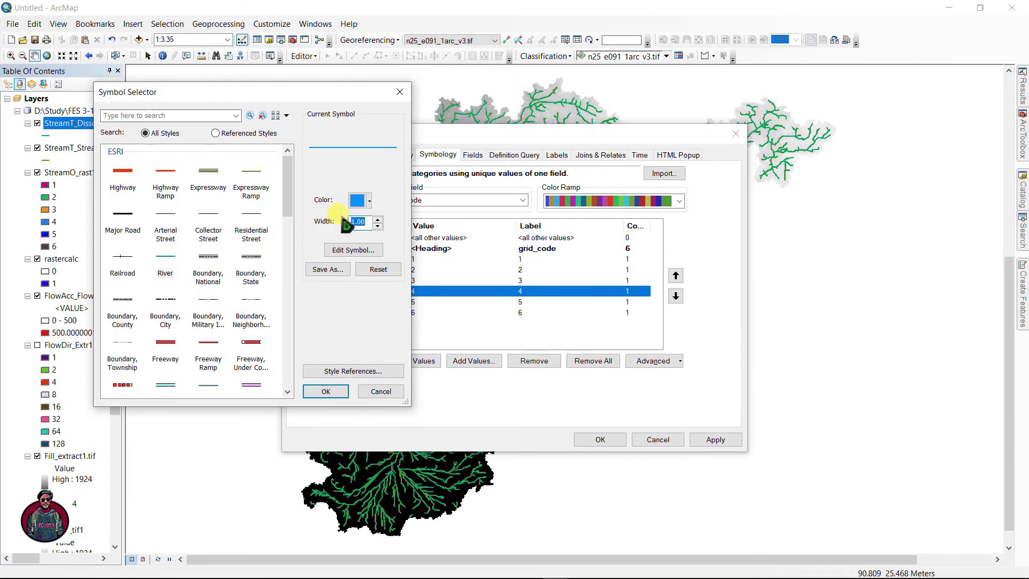
pyautogui.write('5')
pyautogui.click(326, 391)
pyautogui.doubleClick(404, 302)
pyautogui.click(166, 268)
pyautogui.click(358, 220)
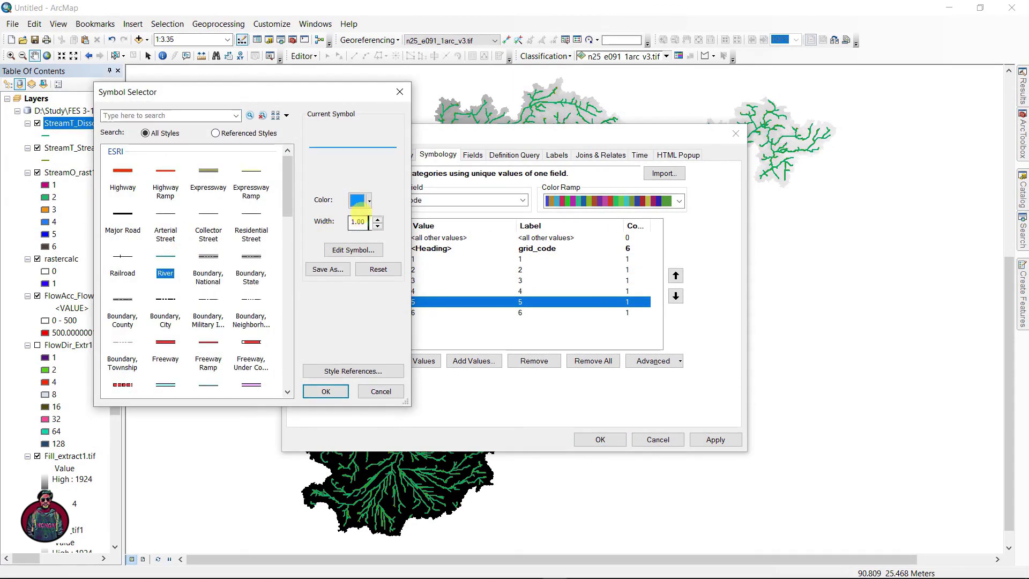
pyautogui.write('6')
pyautogui.click(326, 391)
pyautogui.doubleClick(404, 312)
pyautogui.click(165, 268)
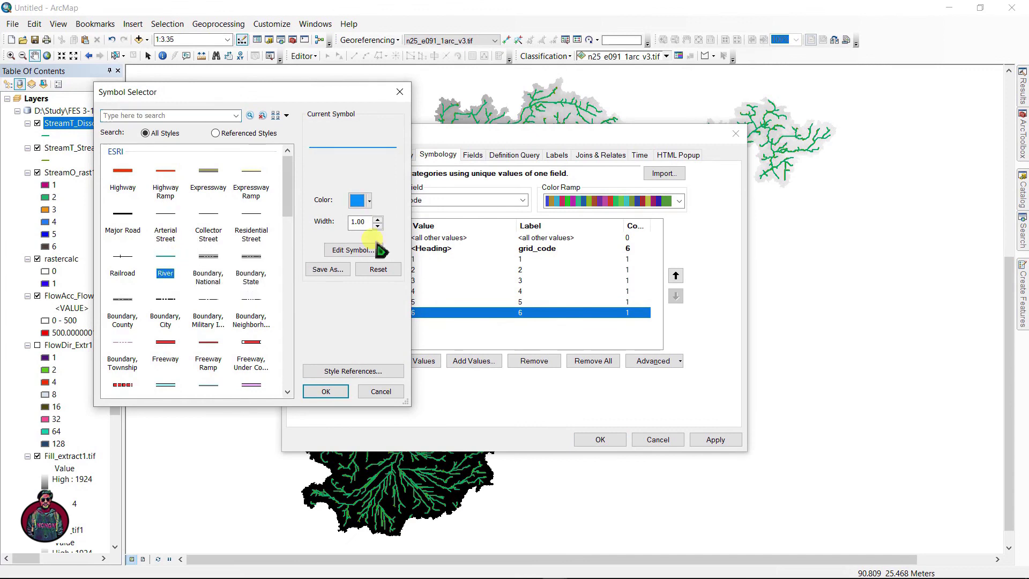
pyautogui.click(358, 221)
pyautogui.write('7')
pyautogui.click(326, 391)
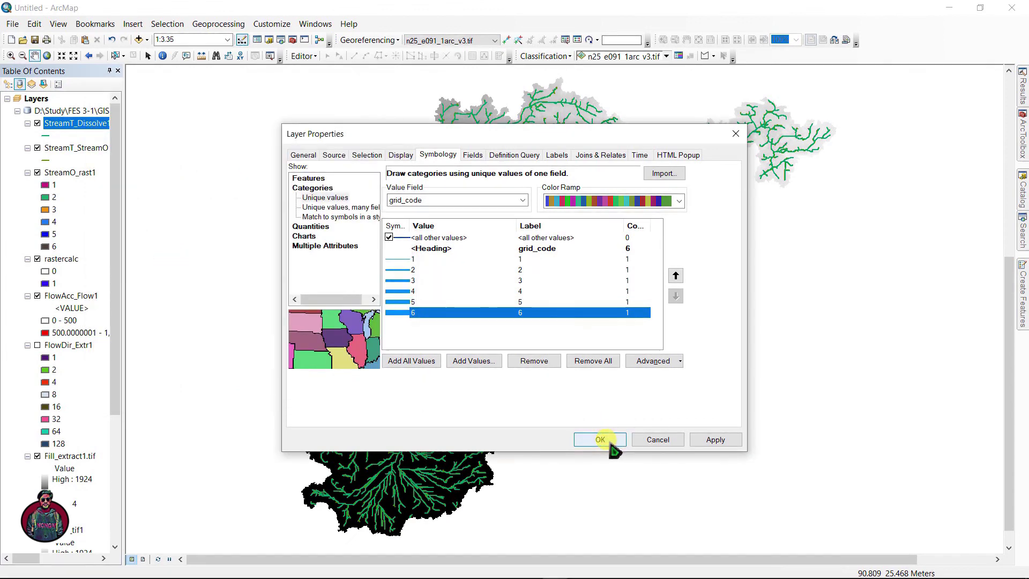
pyautogui.click(610, 444)
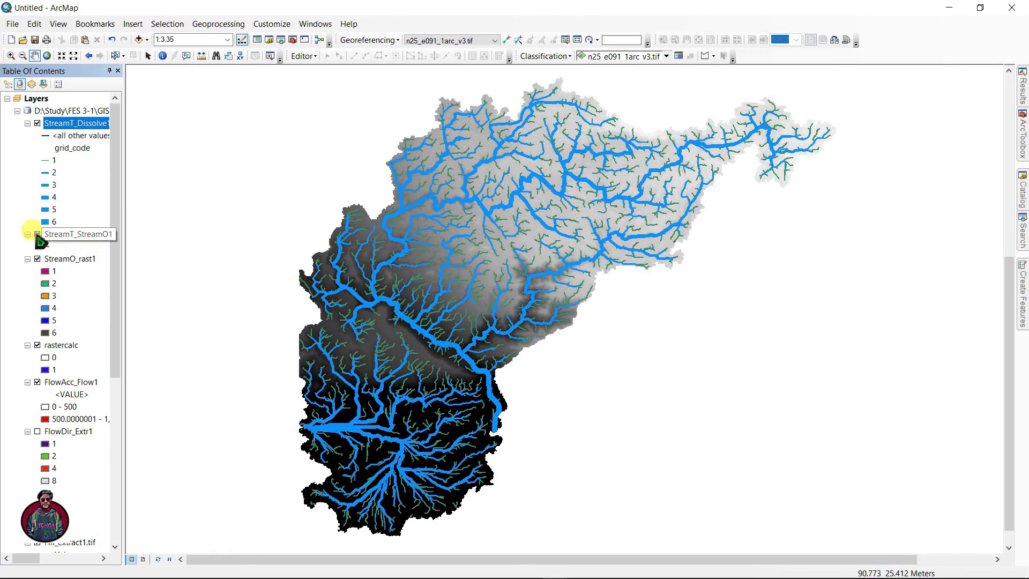
# - Turn off the StreamT_StreamO1, StreamO_rast1 and FlowAcc_Flow1 layers
pyautogui.click(37, 234)
pyautogui.click(37, 259)
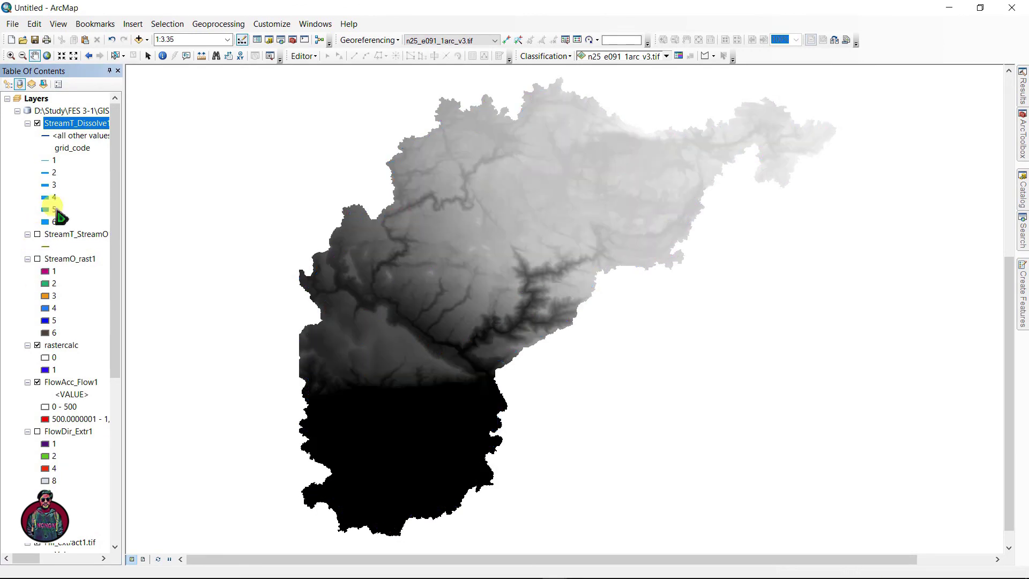
pyautogui.scroll(-1, 59, 225)
pyautogui.click(37, 345)
pyautogui.scroll(-6, 35, 305)
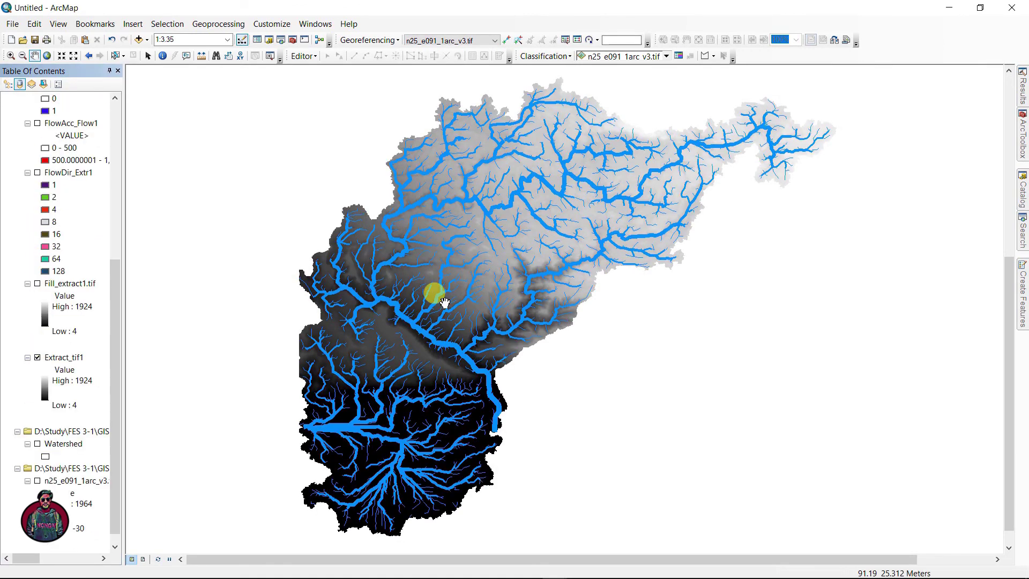